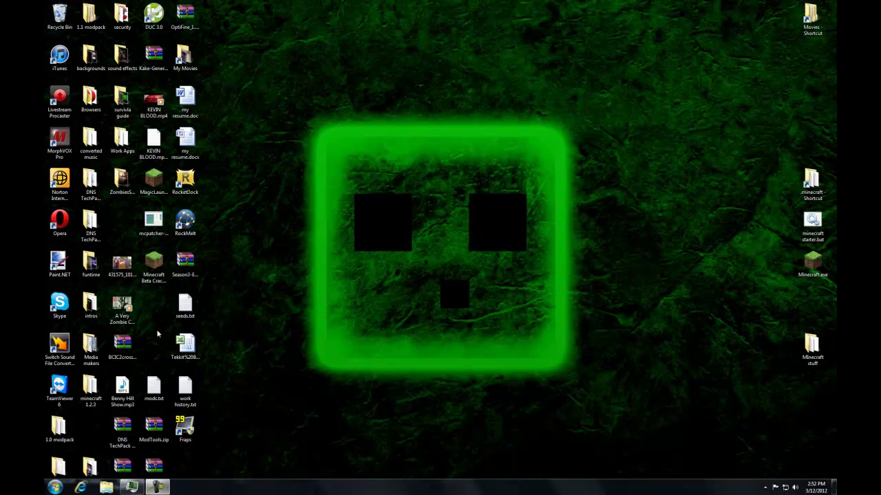
Step: Open the Opera browser and bring up the SDK's Mods topic with ModLoaderMP v3 on the Minecraft forum
double_click(60, 222)
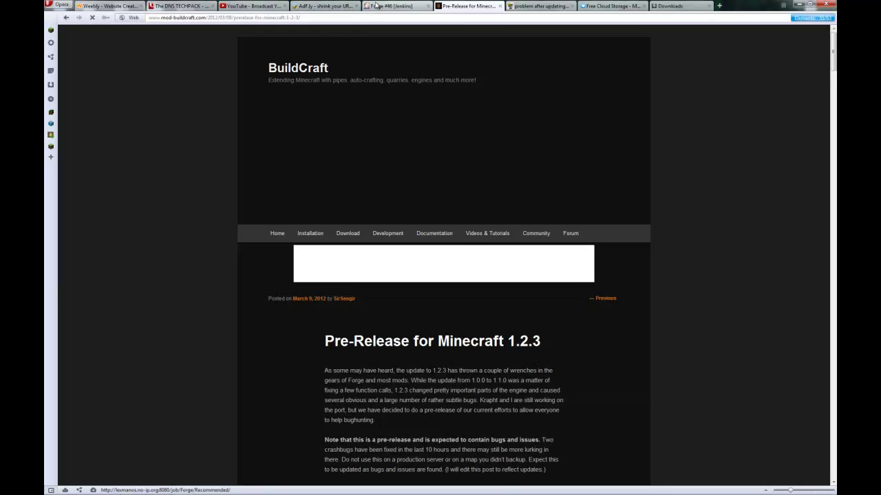
left_click(323, 5)
left_click(66, 17)
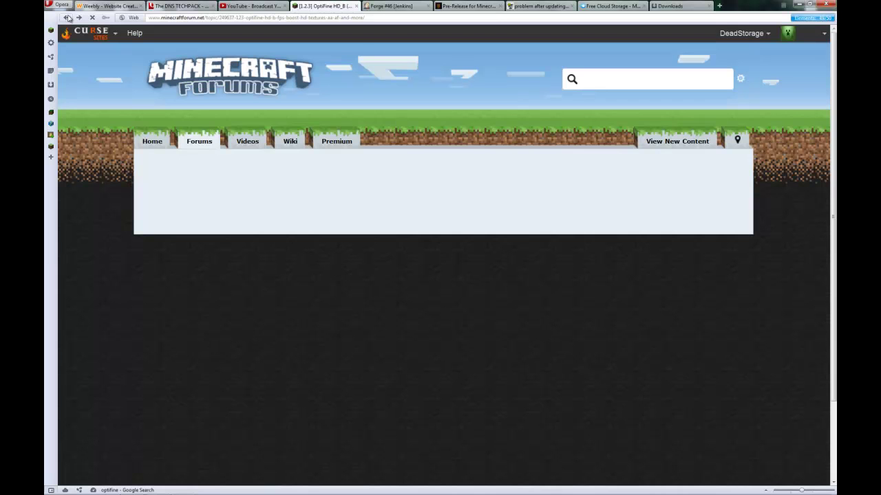
left_click(67, 18)
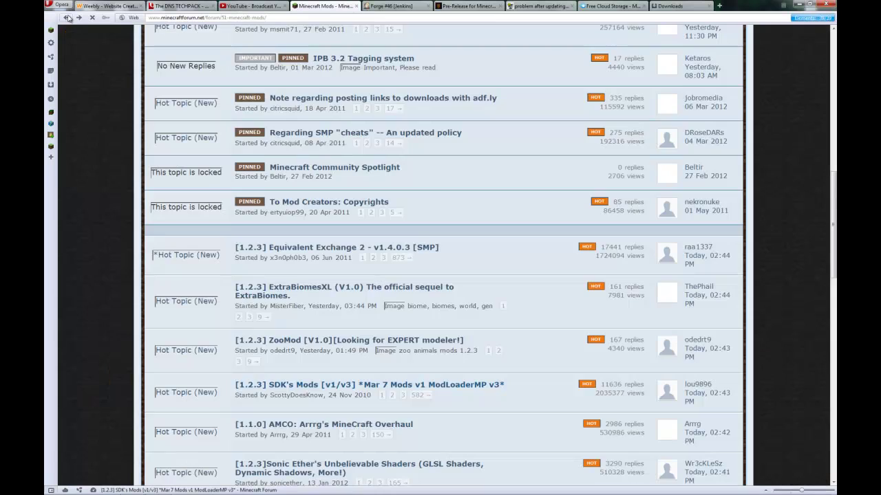
left_click(67, 17)
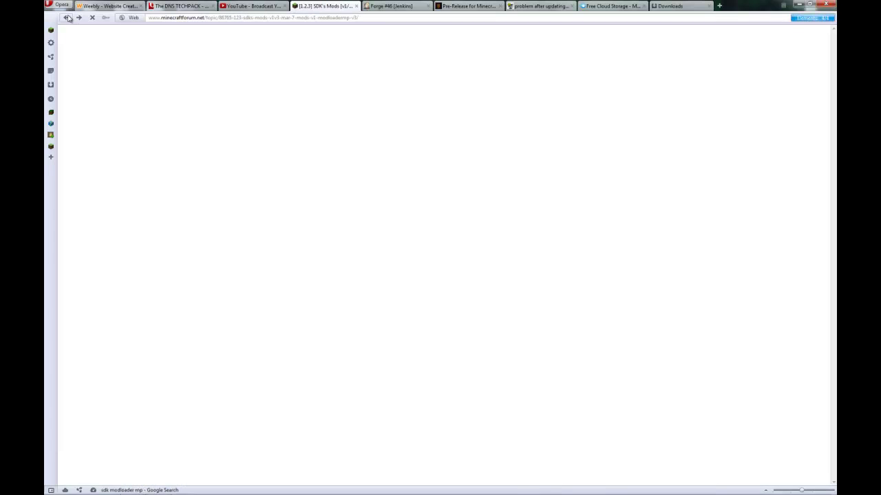
scroll(448, 170, "up", 5)
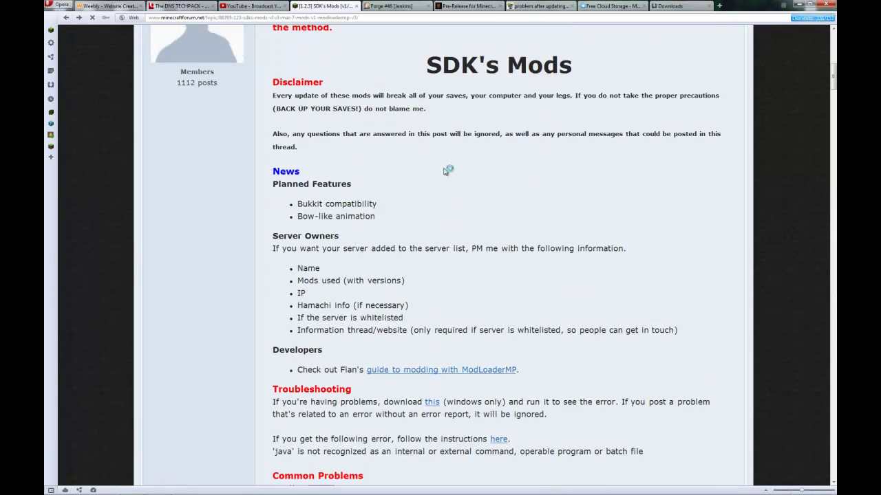
scroll(457, 223, "down", 3)
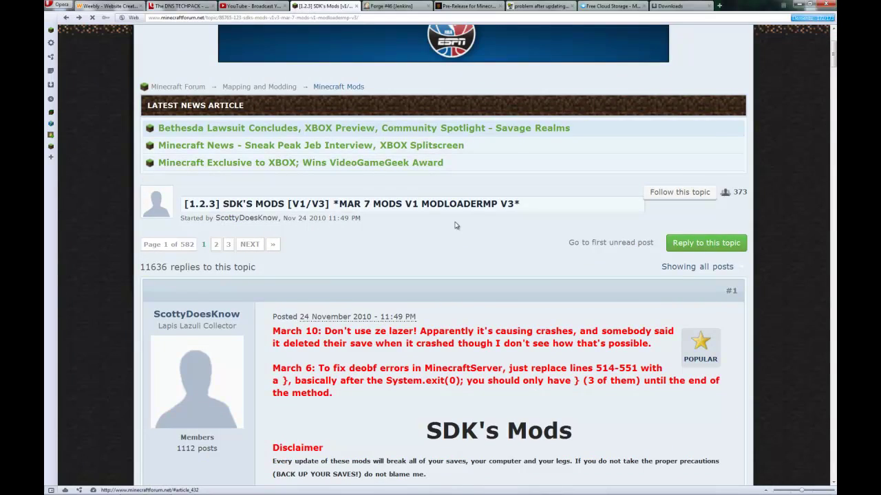
scroll(458, 224, "down", 1)
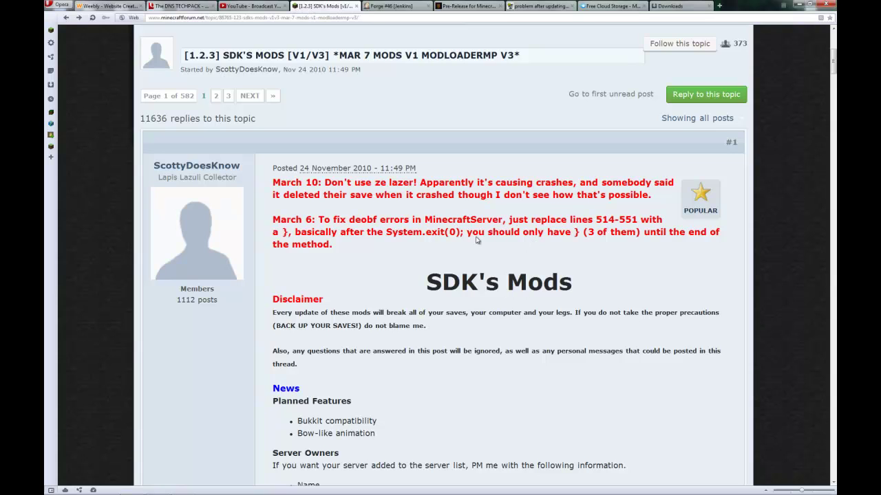
Step: Open the Recommended Forge build from the Forge Downloads MC: 1.2.3 topic on the BuildCraft forum
left_click(392, 6)
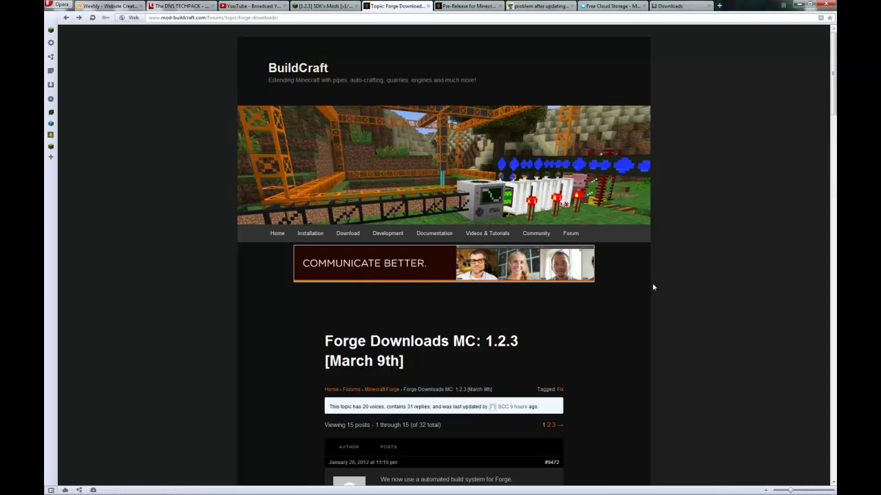
scroll(652, 289, "down", 2)
scroll(652, 289, "down", 6)
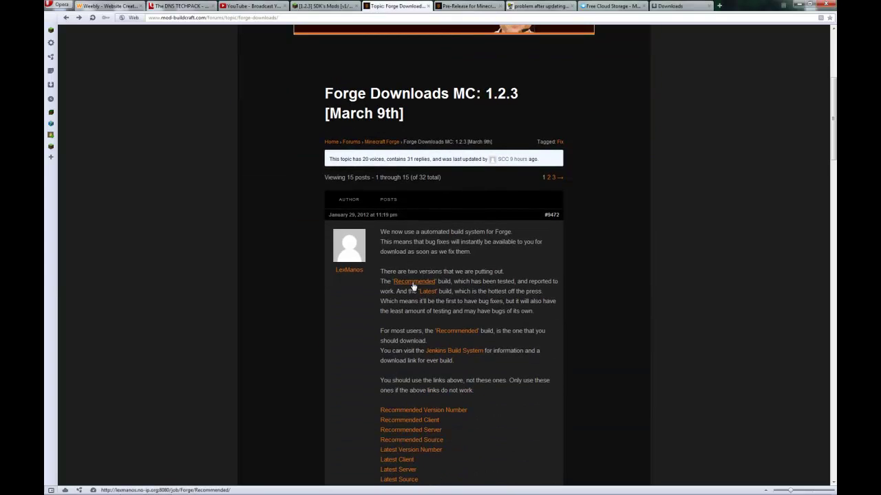
left_click(415, 285)
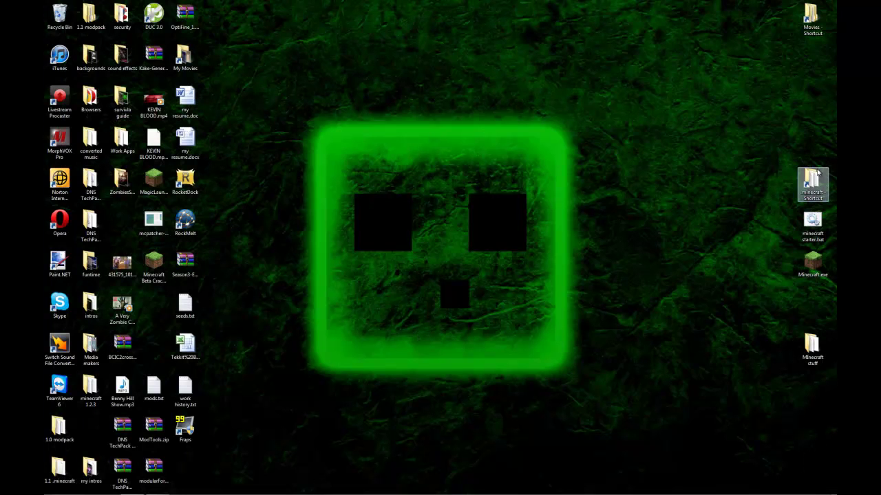
Step: Open minecraft.jar from the .minecraft bin folder in WinRAR
double_click(811, 182)
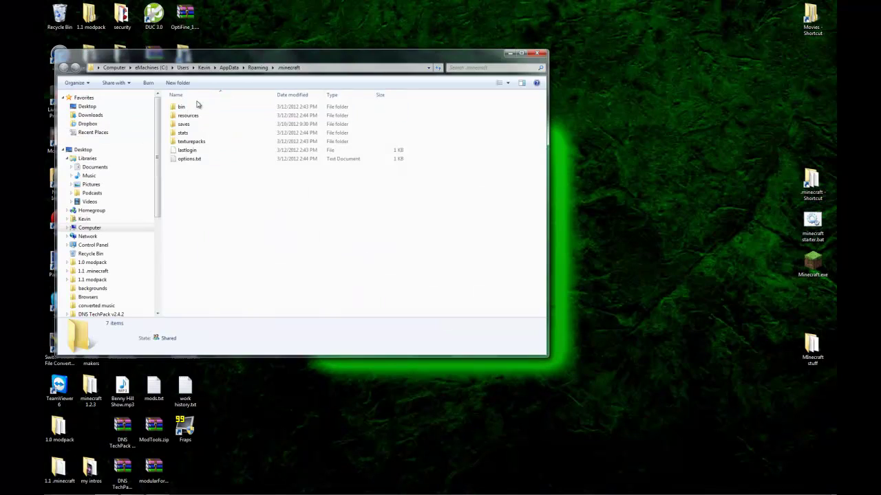
double_click(190, 107)
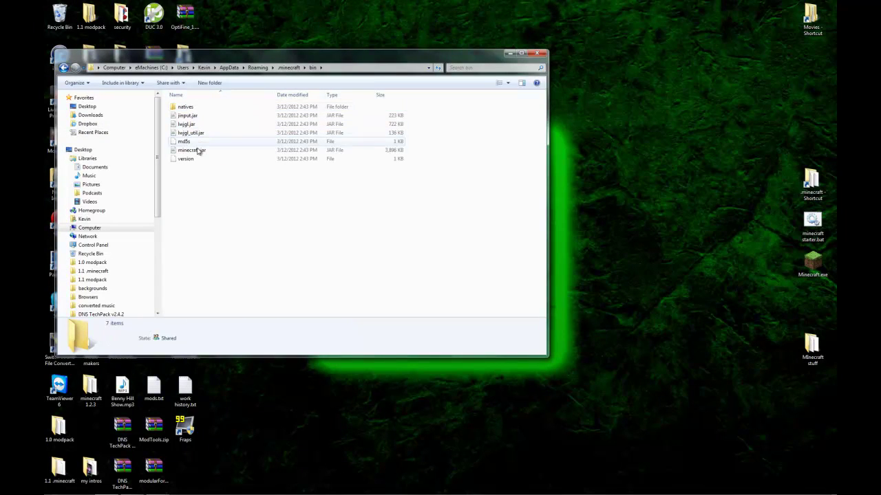
right_click(198, 151)
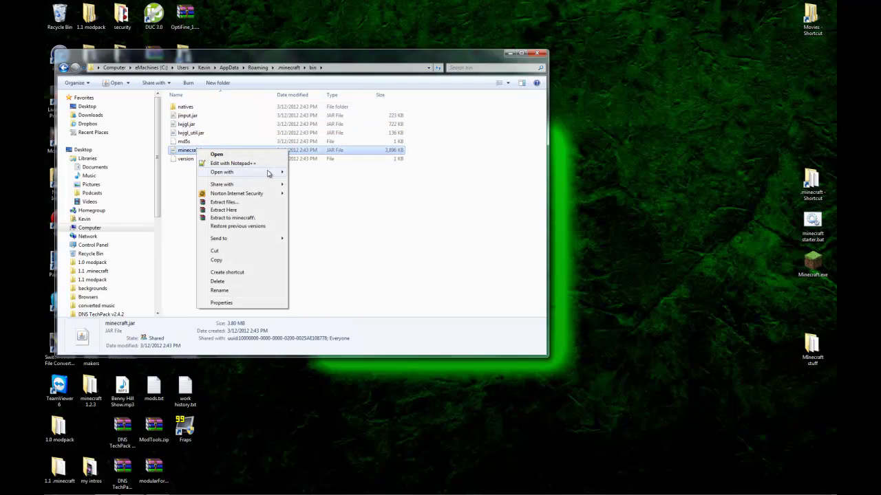
mouse_move(271, 173)
left_click(303, 182)
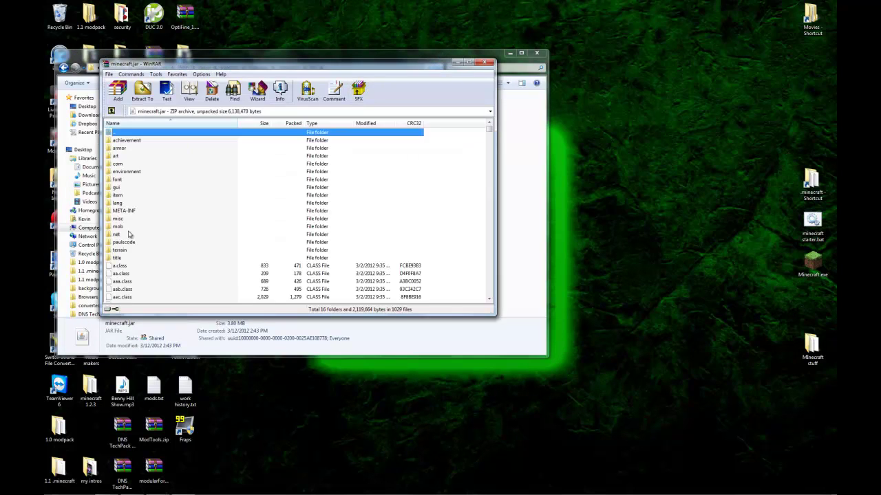
Step: Delete the META-INF folder from minecraft.jar and close the bin folder window, keeping the archive open
left_click(129, 212)
right_click(132, 214)
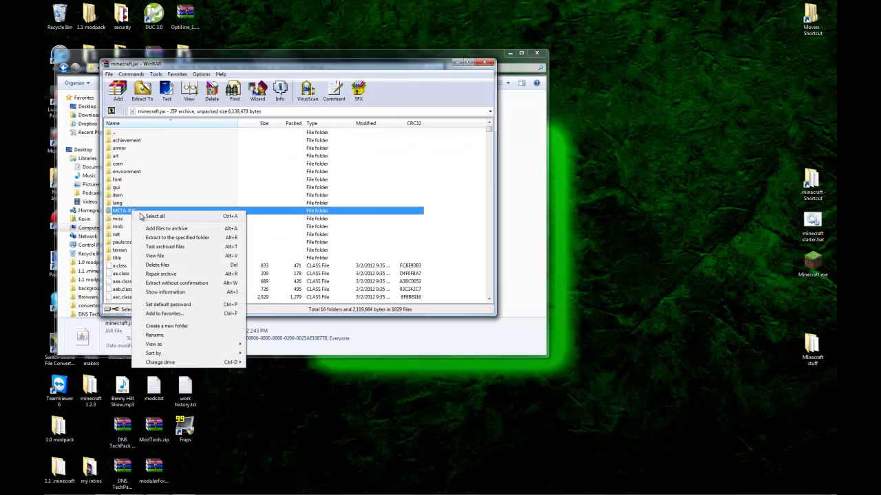
left_click(172, 267)
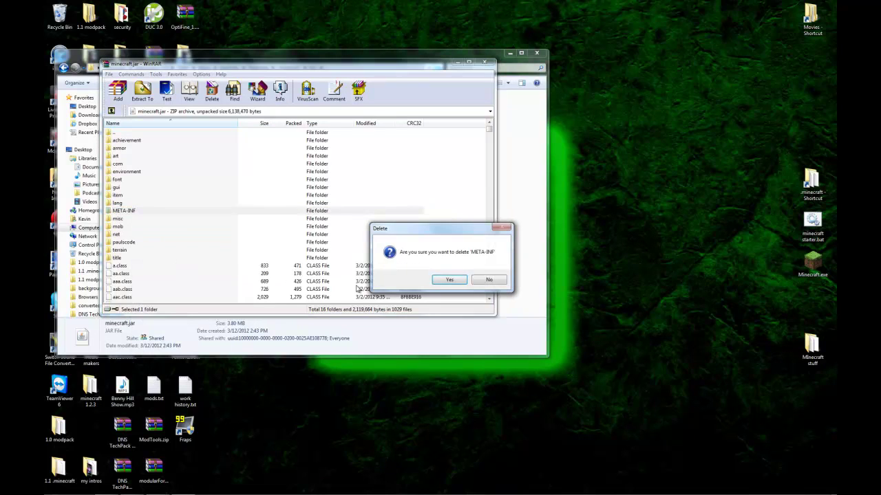
left_click(443, 281)
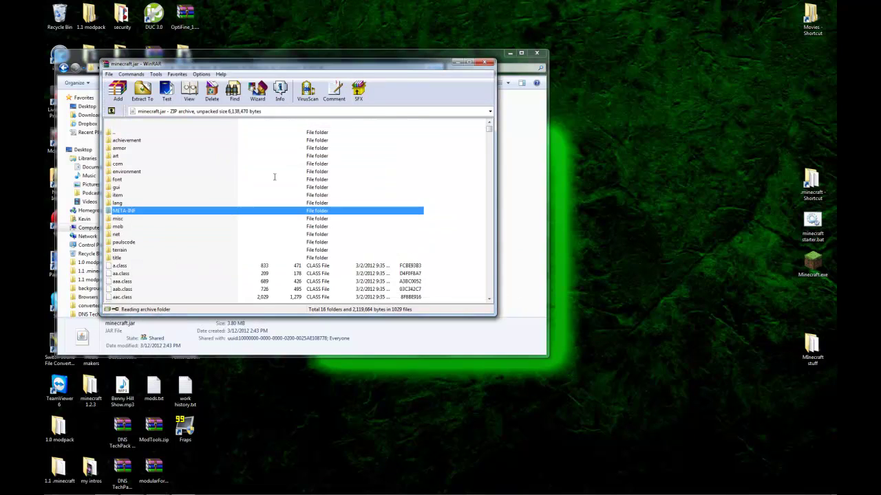
left_click(536, 53)
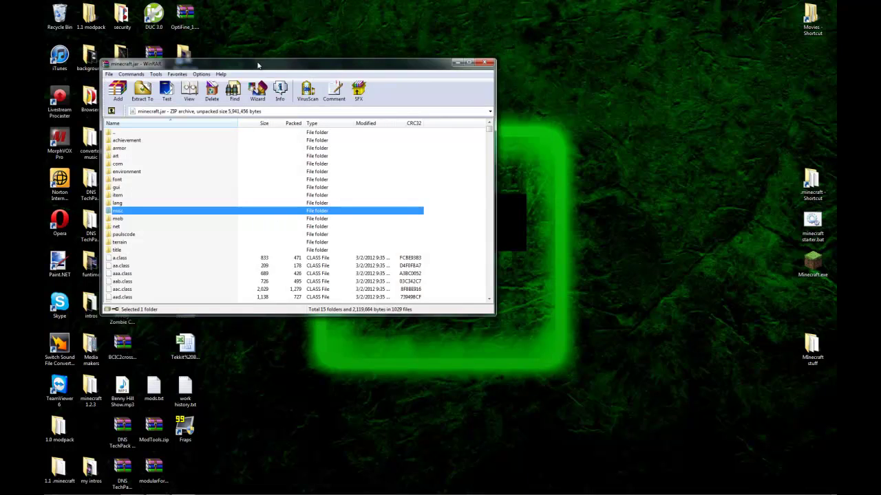
left_click_drag(258, 65, 245, 45)
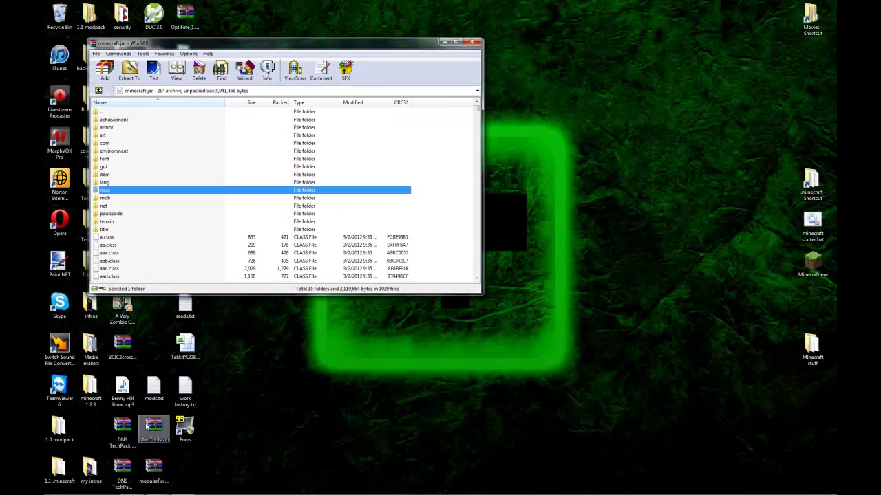
Step: Open the jar folder of "mod pack for 1.2.3" in Minecraft stuff's mods folder and place its window beside the minecraft.jar archive
double_click(798, 350)
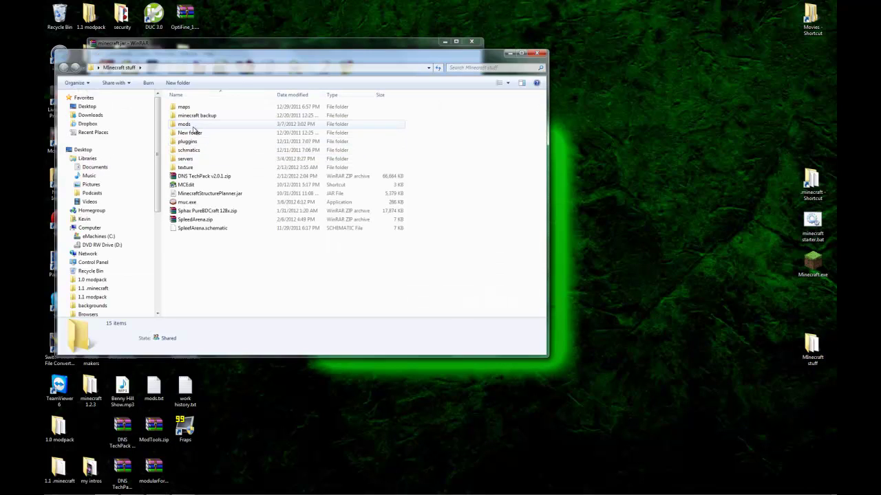
double_click(199, 124)
double_click(211, 125)
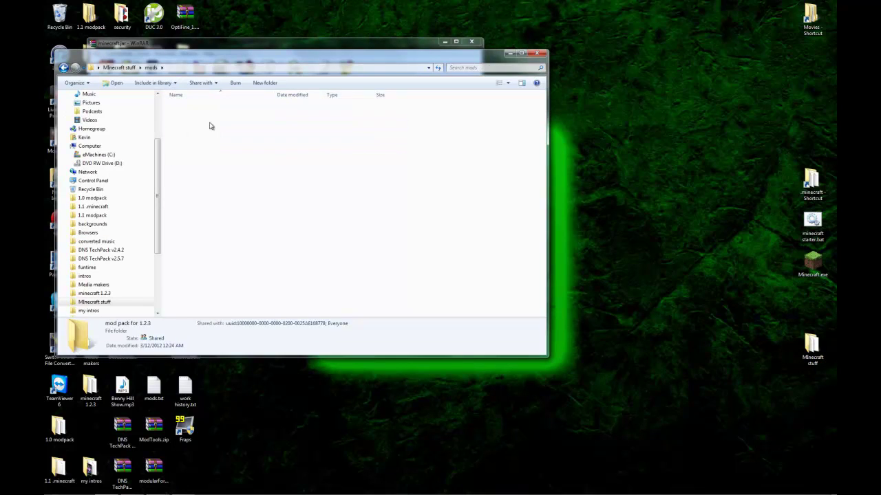
left_click(195, 117)
double_click(194, 117)
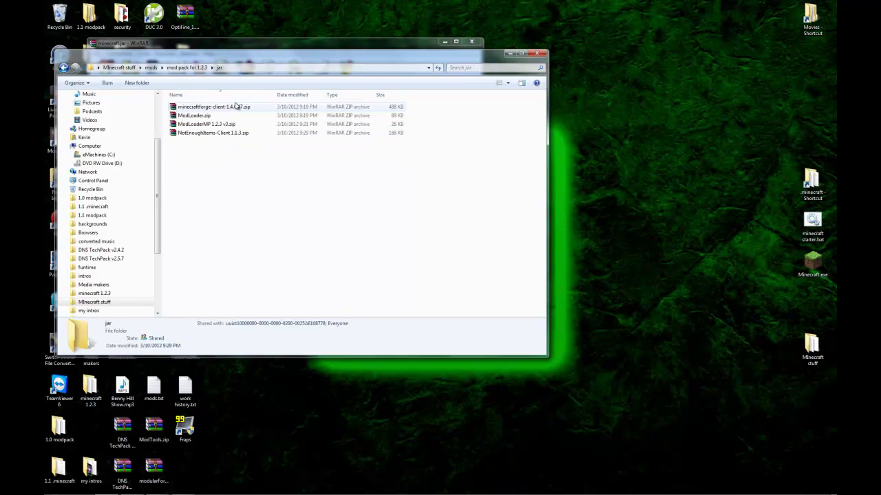
left_click_drag(279, 66, 547, 82)
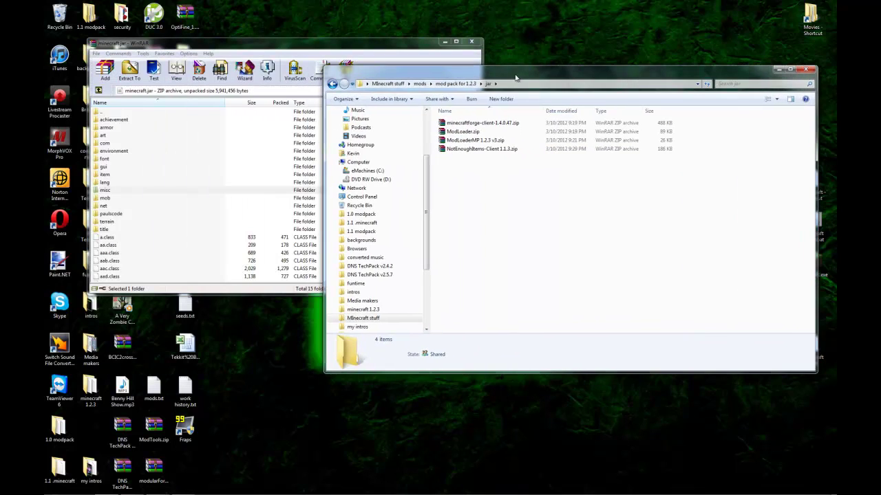
Step: Add all files from ModLoader.zip to minecraft.jar using "Add and replace files", and close the ModLoader archive
left_click(473, 133)
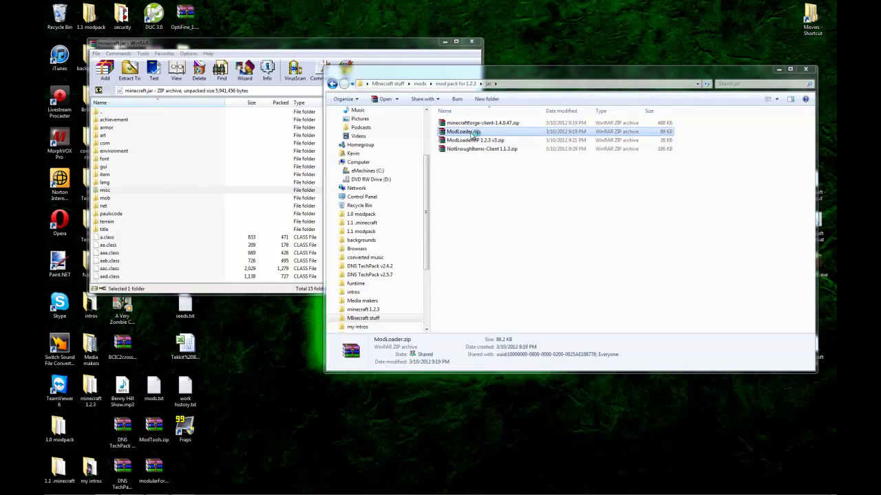
double_click(473, 133)
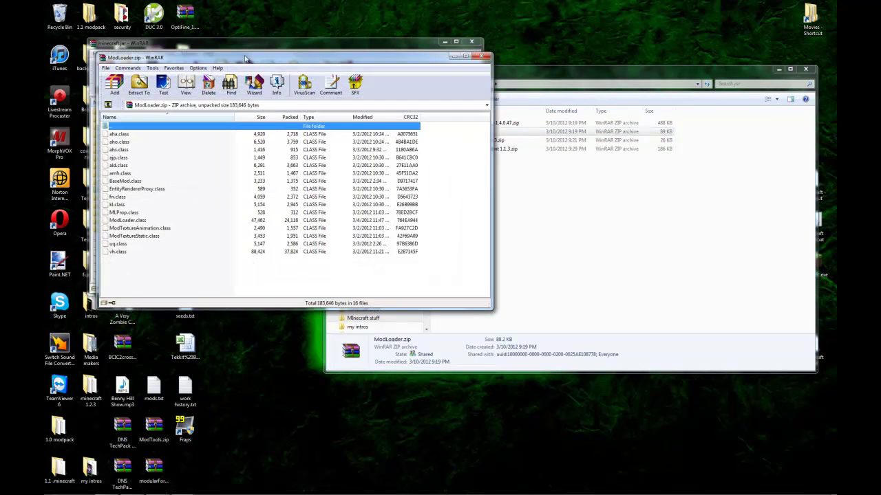
left_click_drag(245, 59, 351, 54)
left_click_drag(219, 262, 172, 210)
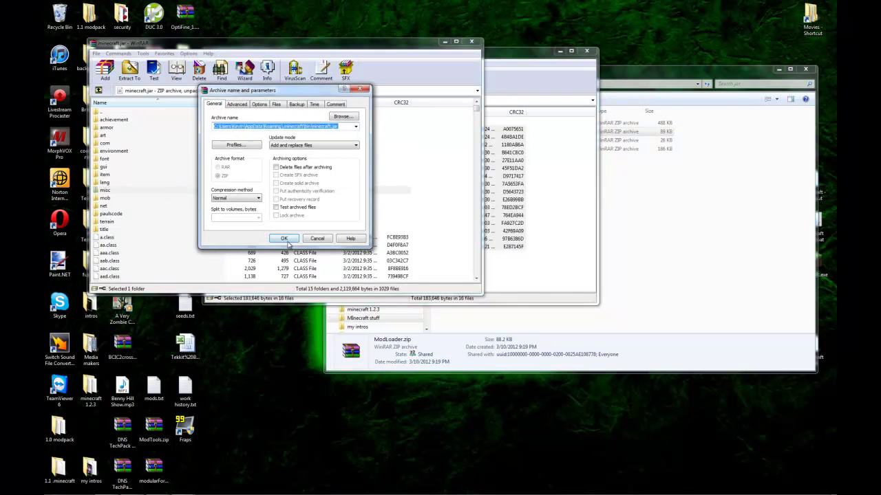
left_click(284, 238)
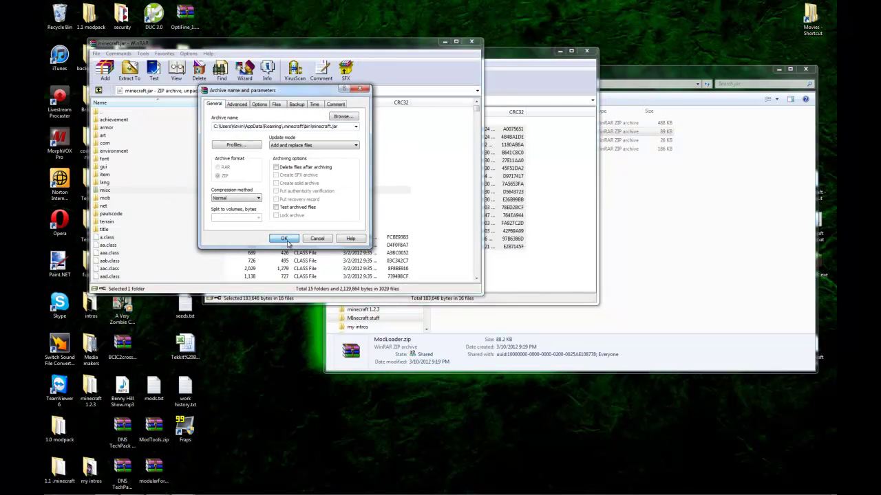
left_click(588, 52)
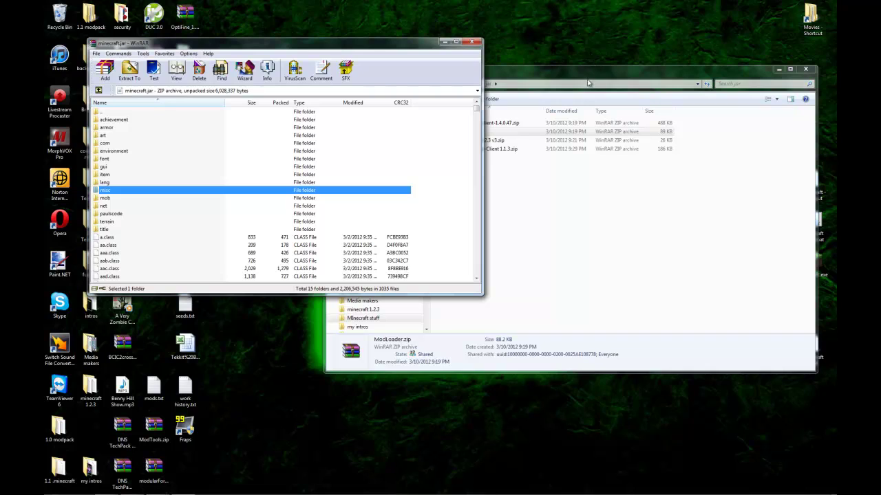
Step: Add all class files from ModLoaderMP 1.2.3 v3.zip to minecraft.jar and close the ModLoaderMP archive
left_click(555, 74)
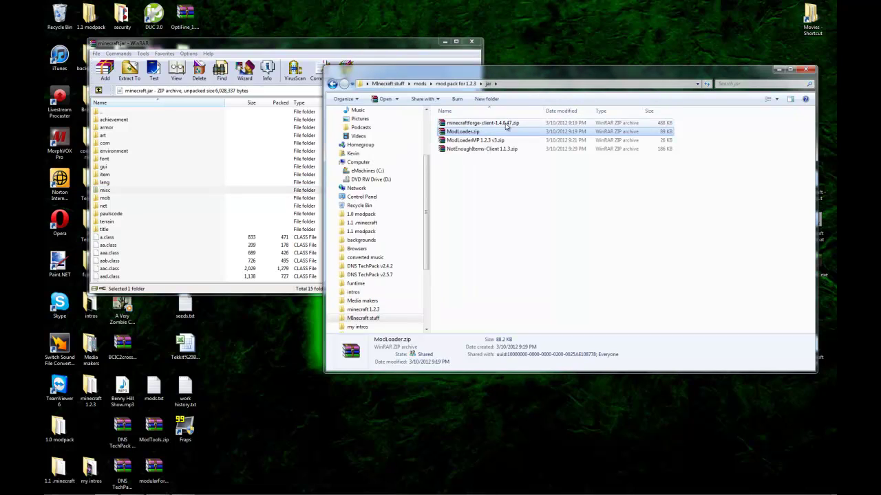
left_click(484, 140)
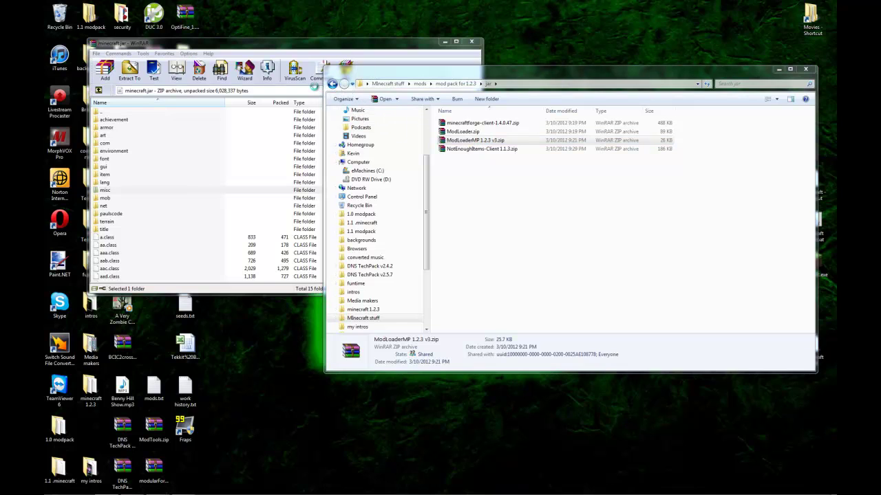
left_click_drag(285, 76, 416, 89)
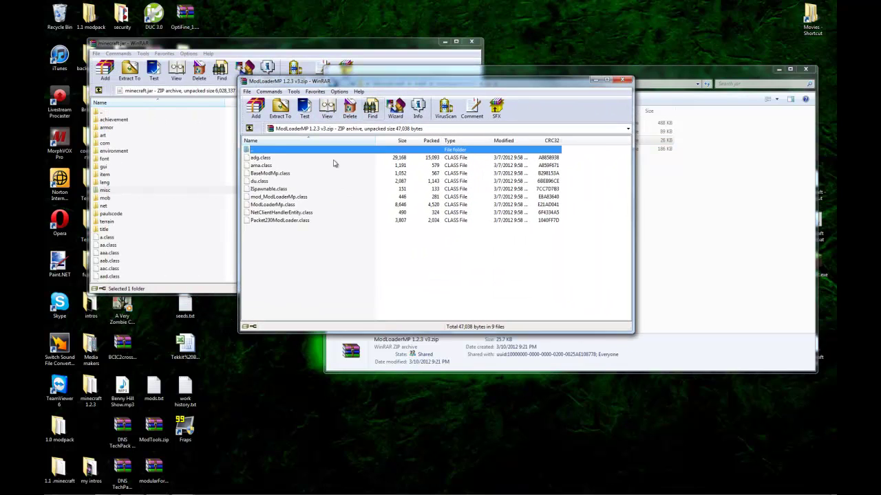
left_click_drag(269, 236, 286, 140)
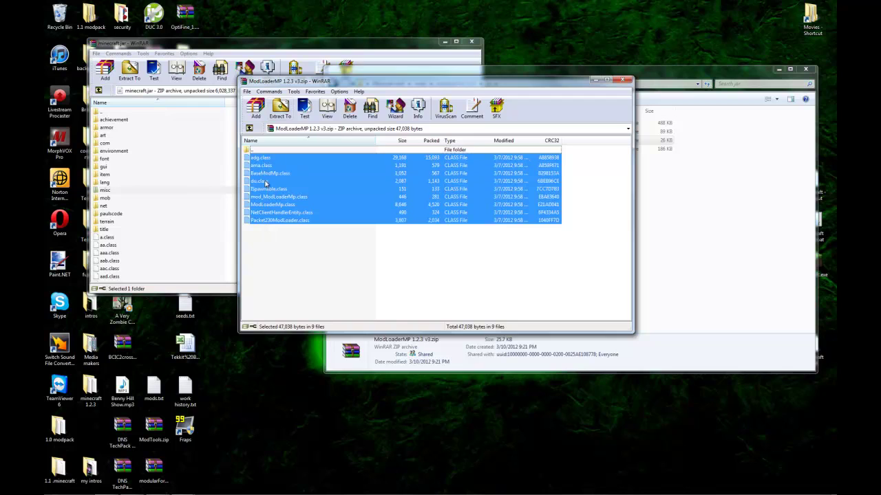
left_click_drag(265, 183, 201, 200)
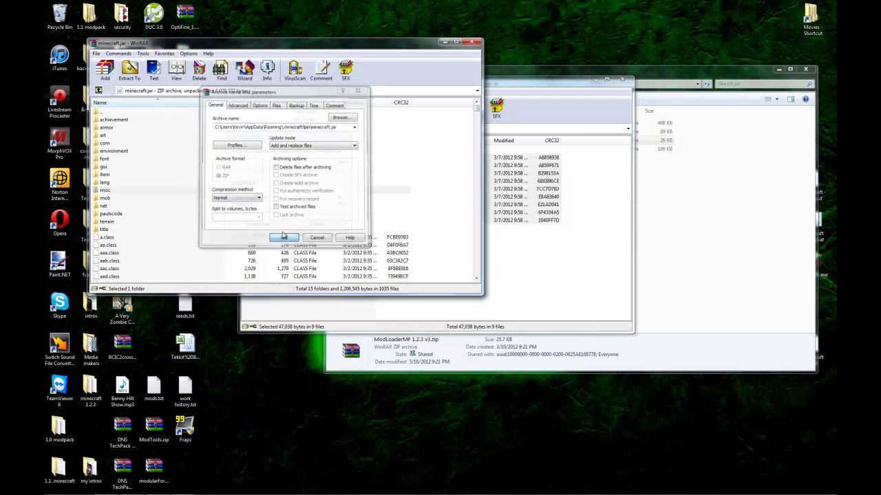
left_click(283, 237)
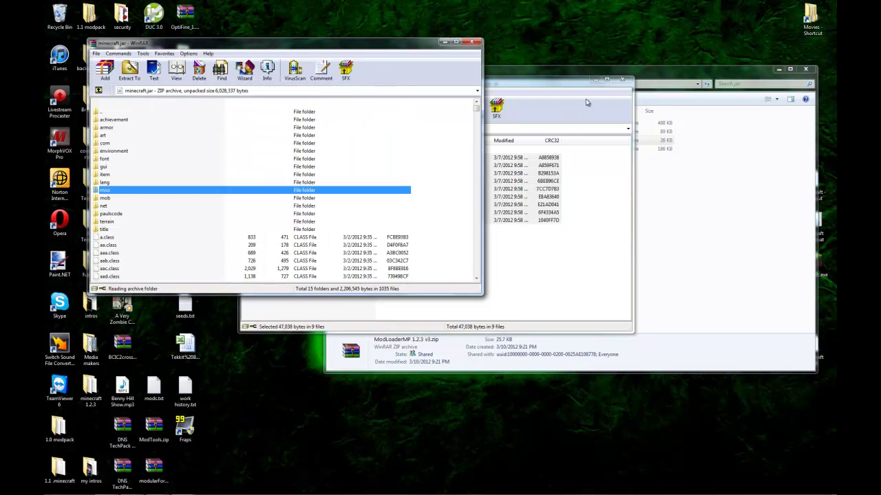
left_click(545, 114)
left_click(623, 80)
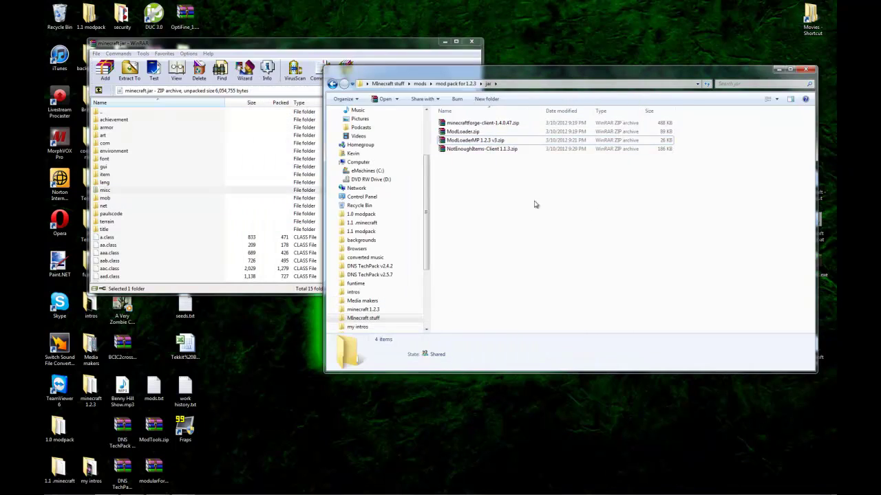
Step: Add all files and folders from minecraftforge-client-1.4.0.47.zip to minecraft.jar and close the Forge archive
left_click(486, 123)
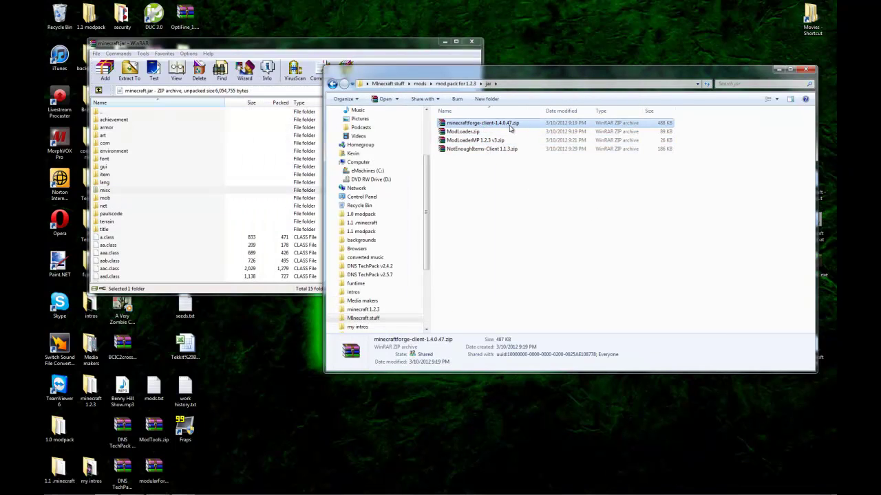
left_click_drag(510, 127, 310, 60)
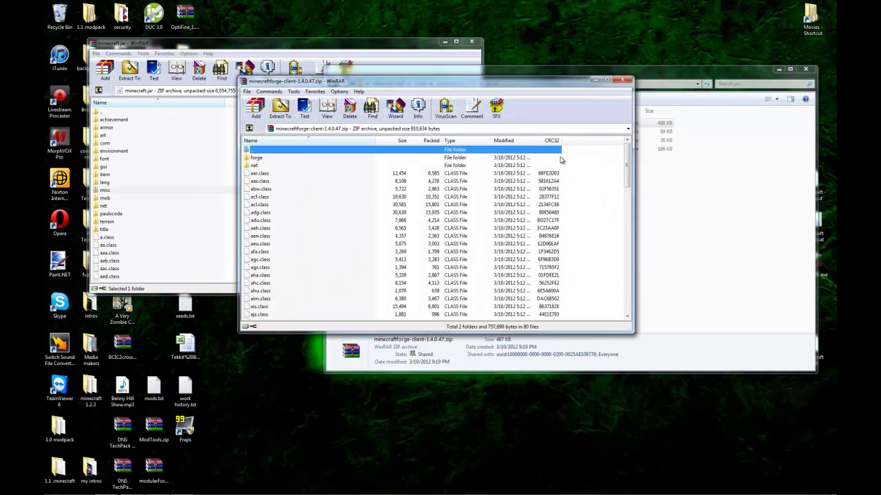
left_click_drag(564, 161, 551, 323)
left_click(335, 124)
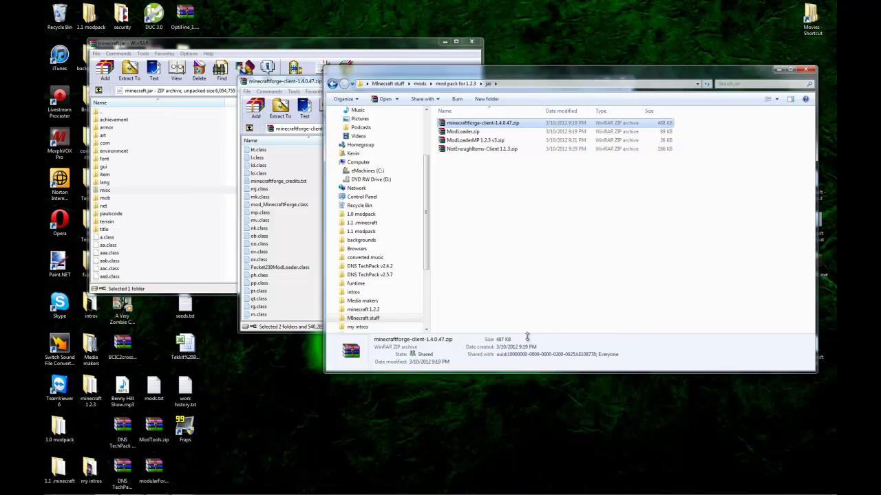
left_click(297, 82)
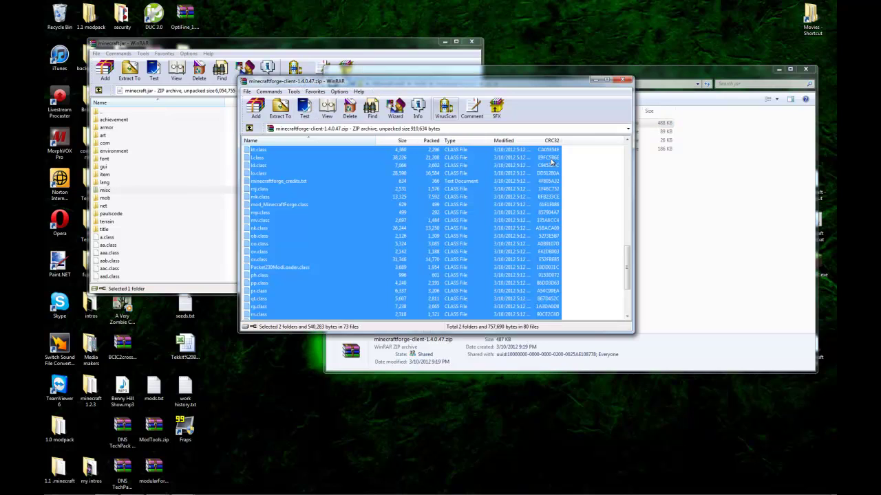
left_click(569, 254)
scroll(571, 268, "down", 4)
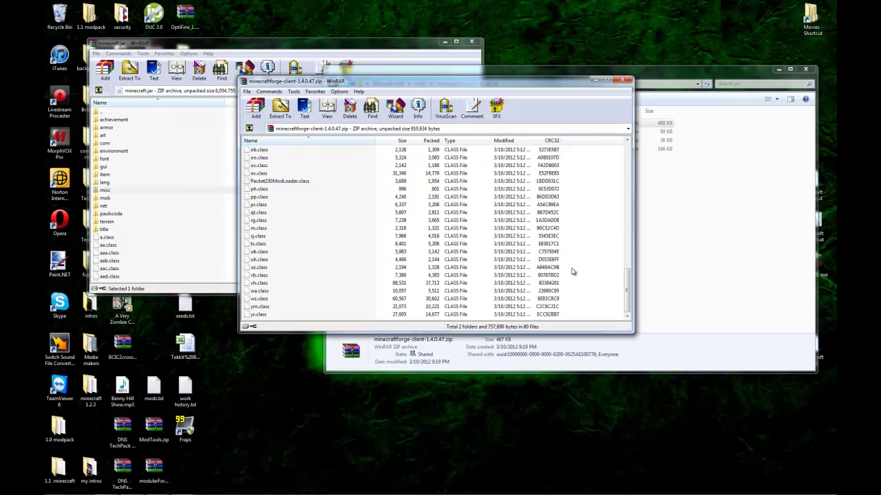
left_click_drag(565, 322, 171, 222)
left_click(285, 236)
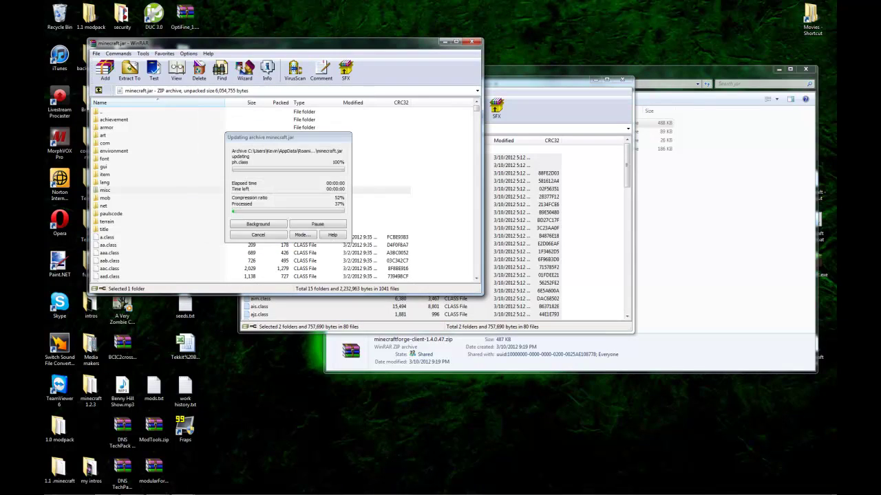
left_click(622, 80)
Step: Start Minecraft and open the .minecraft folder from the desktop, dismissing the Norton performance alert
left_click(683, 85)
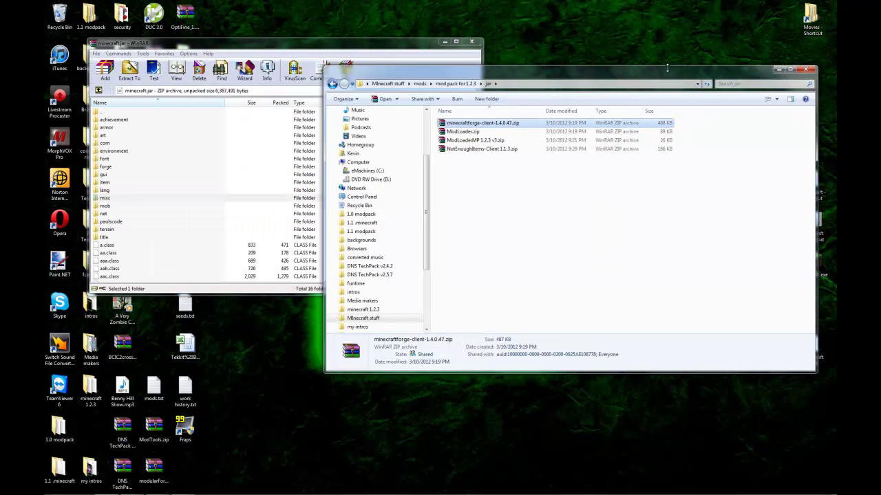
left_click_drag(632, 80, 606, 78)
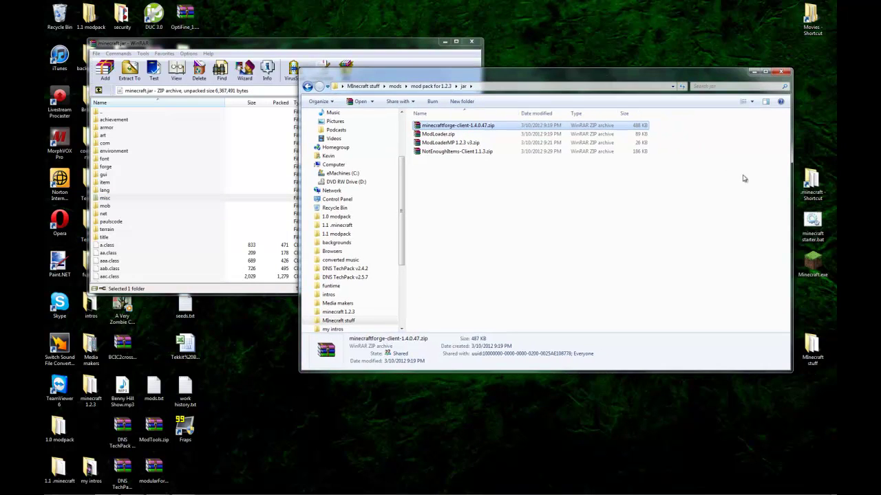
double_click(810, 261)
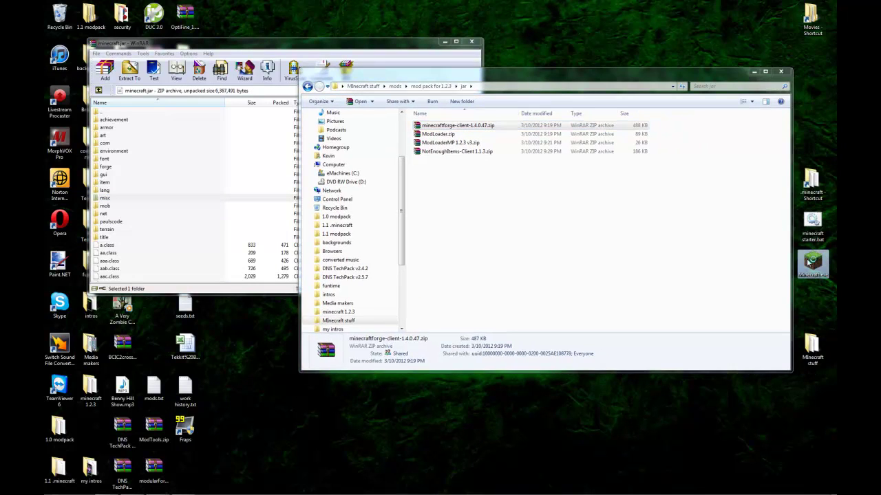
left_click(813, 182)
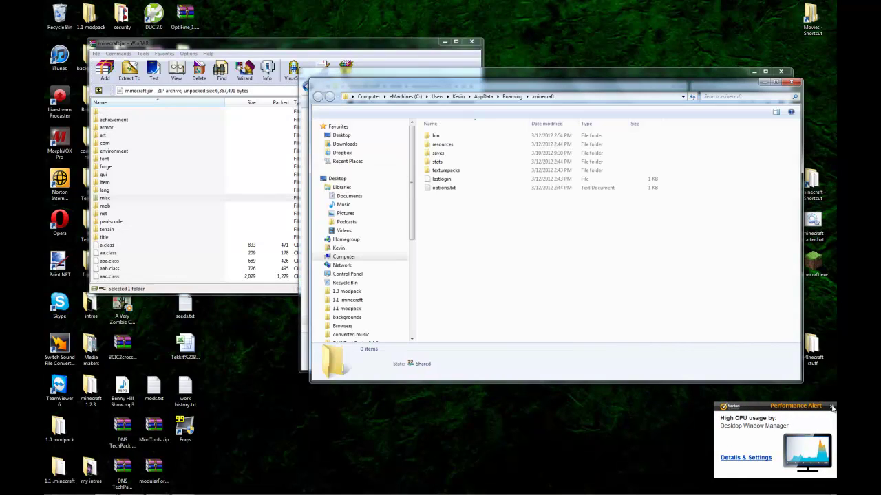
left_click(832, 408)
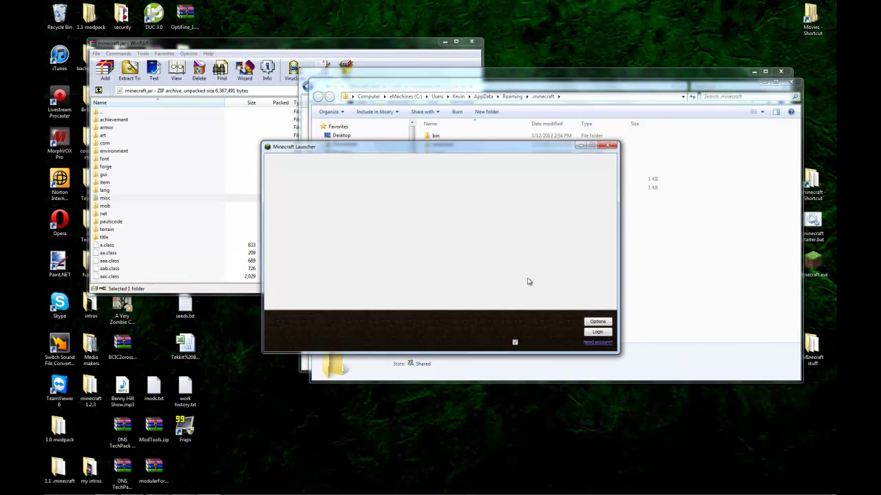
Step: Log in with the Minecraft launcher to test-run the modded game as far as the main menu, and close the game
left_click(598, 333)
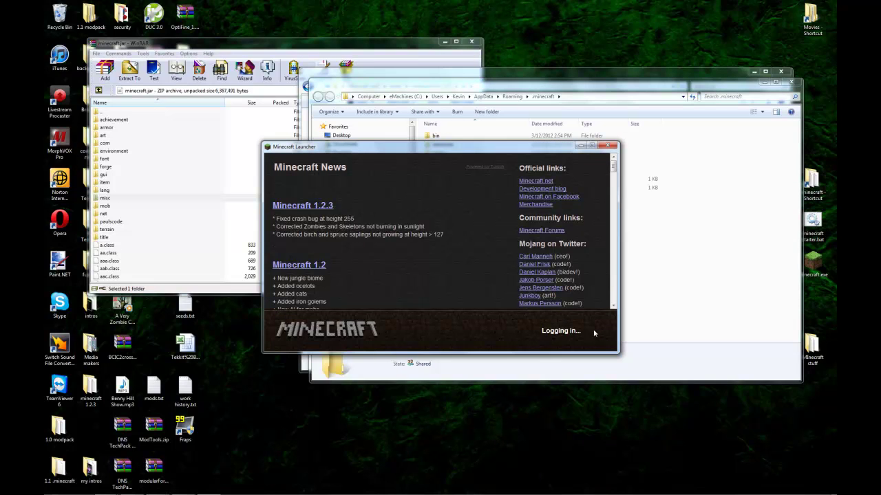
left_click(514, 85)
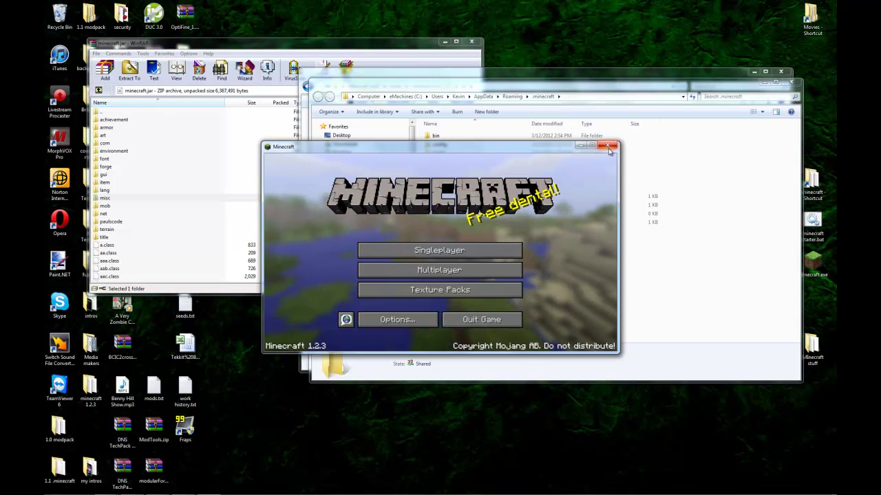
left_click(608, 146)
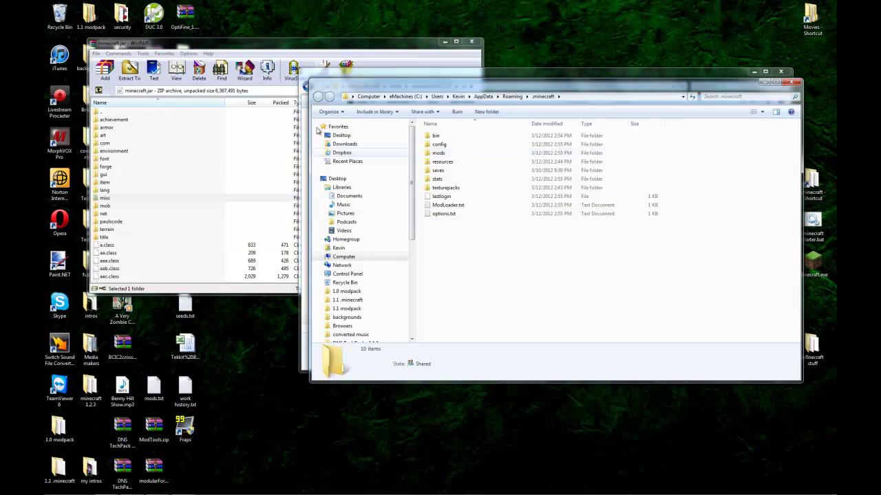
Step: Add all files and folders from NotEnoughItems-Client 1.1.3.zip to minecraft.jar and close both archives
left_click(417, 75)
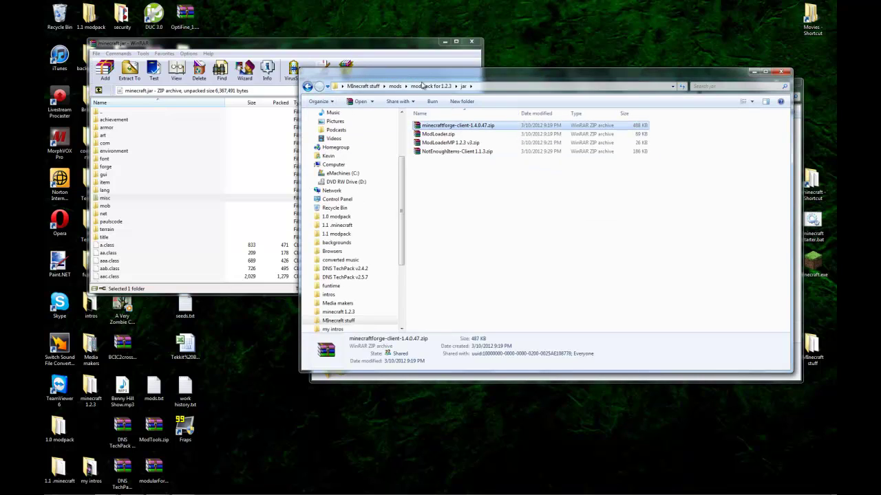
double_click(435, 152)
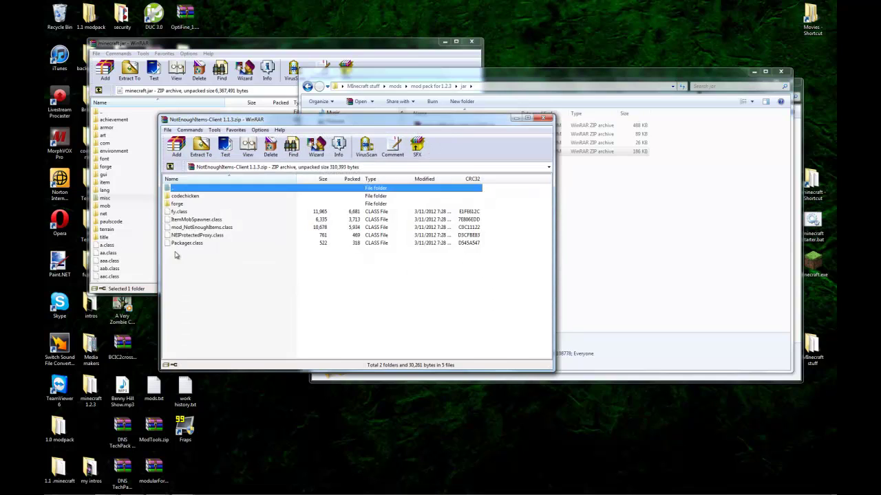
left_click_drag(175, 255, 146, 219)
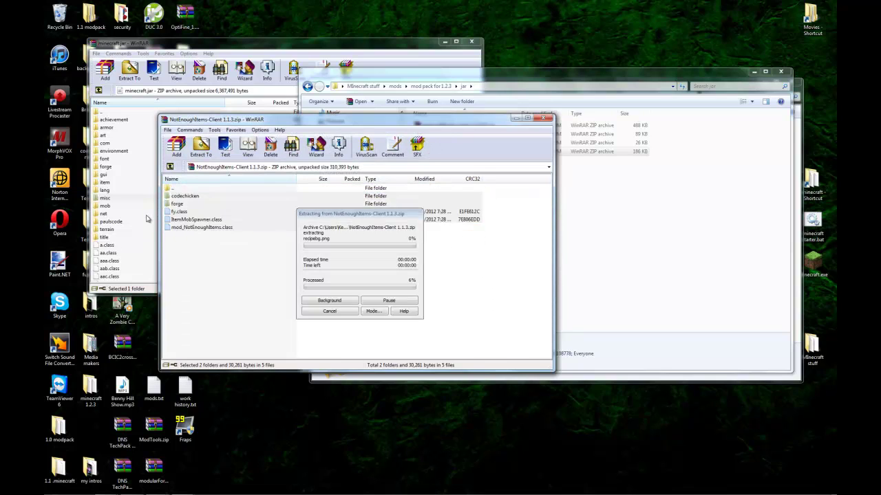
left_click(282, 239)
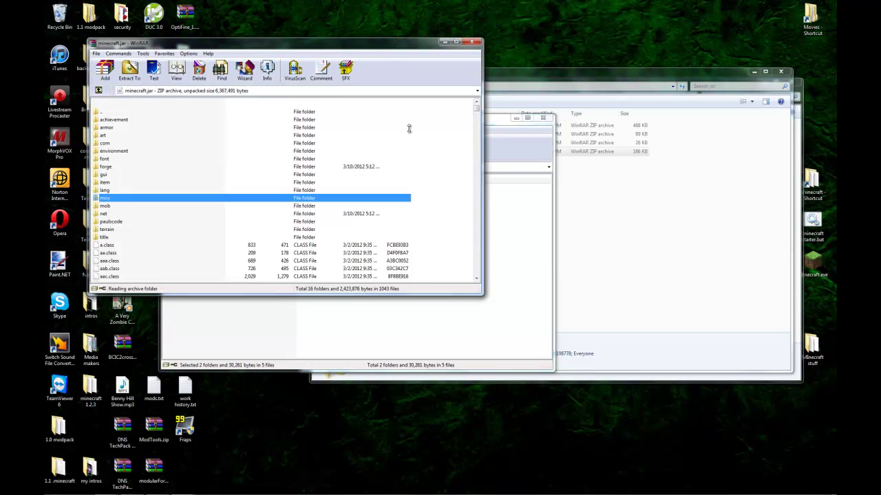
left_click(472, 43)
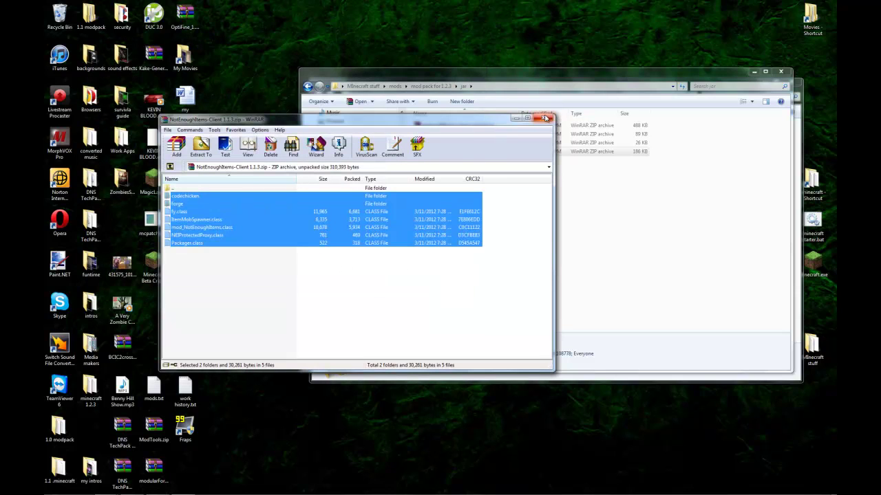
left_click(543, 119)
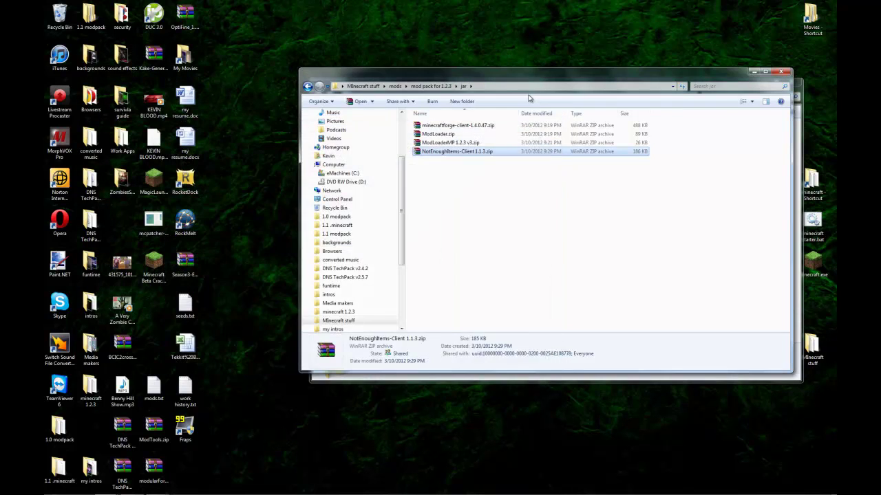
Step: Go up to the "mod pack for 1.2.3" folder and open the mods folder inside .minecraft in the window beside it
left_click(432, 86)
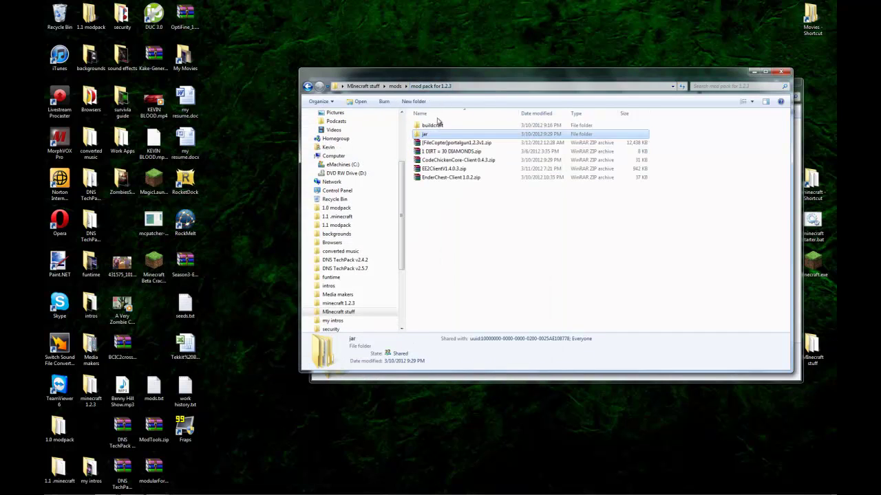
left_click_drag(645, 80, 475, 77)
left_click(660, 88)
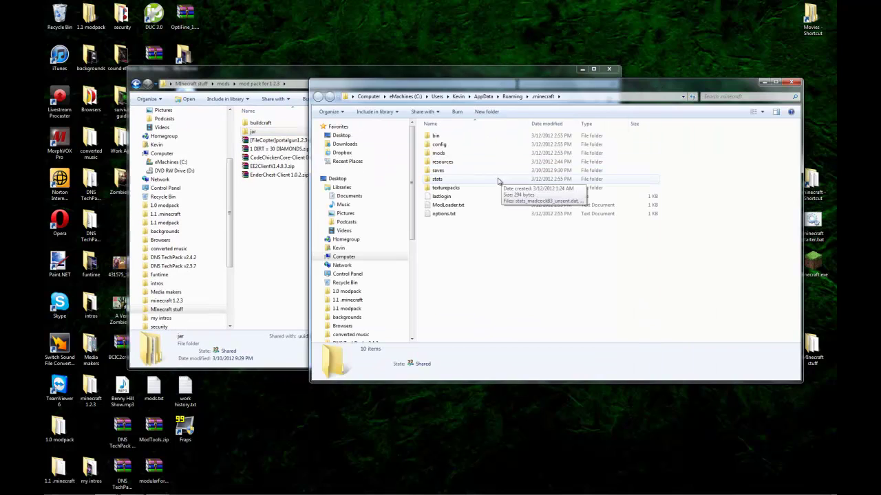
double_click(440, 153)
left_click(275, 159)
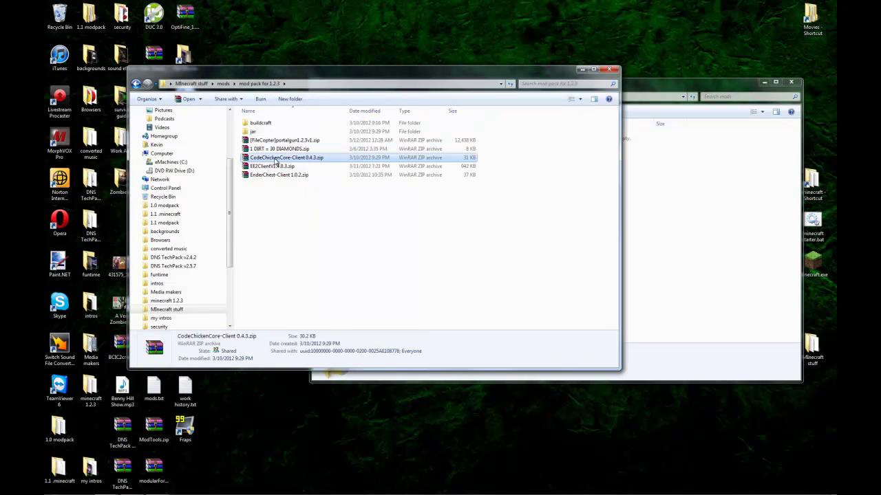
right_click(276, 159)
left_click(281, 161)
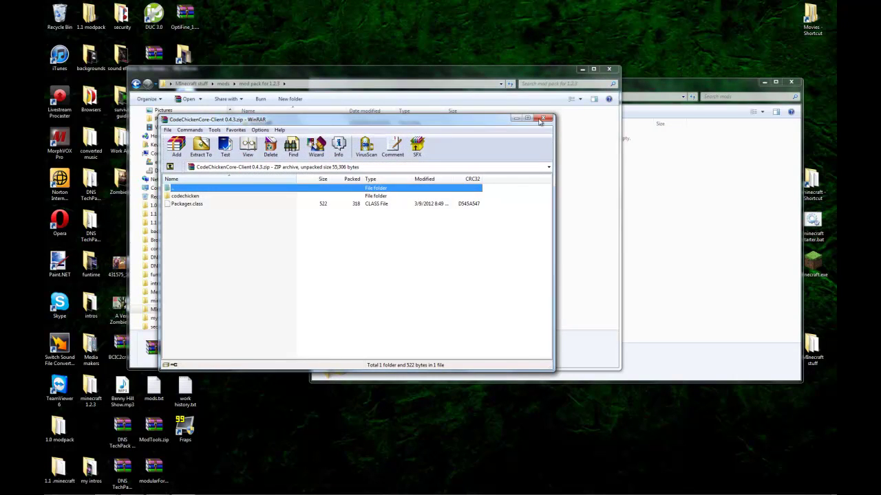
left_click(541, 121)
Step: Copy CodeChickenCore-Client 0.4.3.zip from the mod pack folder into the .minecraft mods folder
right_click(282, 161)
left_click(283, 162)
right_click(283, 162)
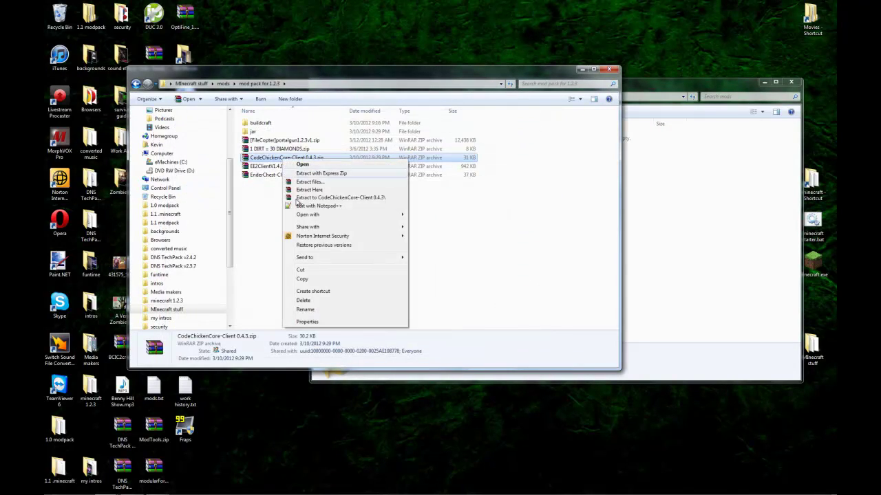
left_click(305, 278)
left_click(773, 238)
right_click(736, 237)
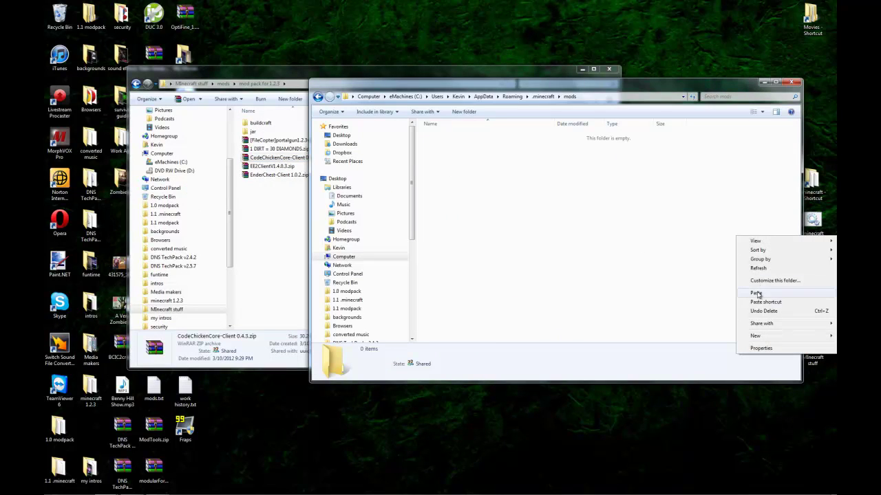
left_click(756, 294)
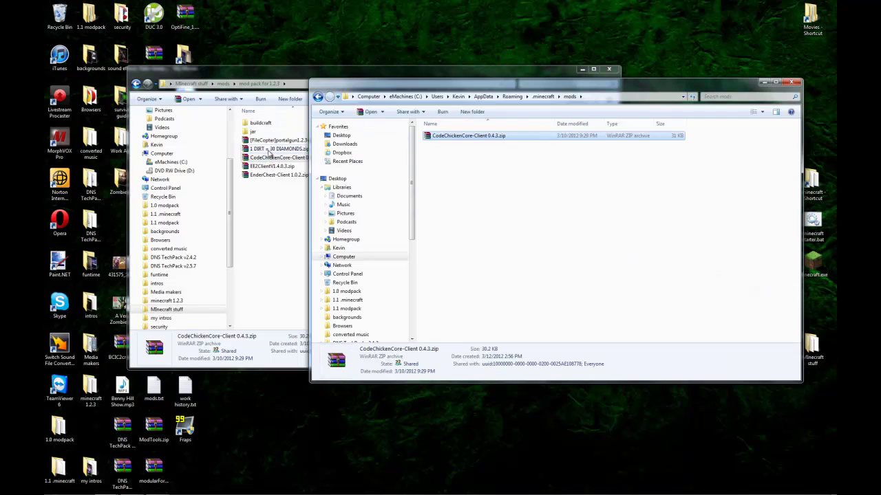
Step: Copy all the buildcraft-client 3.1.4pre zip files from the mod pack's buildcraft folder into the .minecraft mods folder
double_click(260, 123)
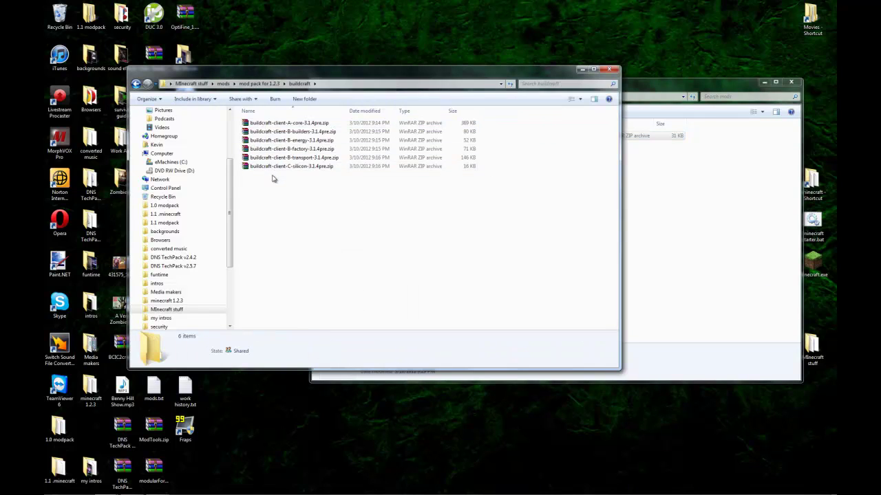
left_click_drag(272, 176, 284, 122)
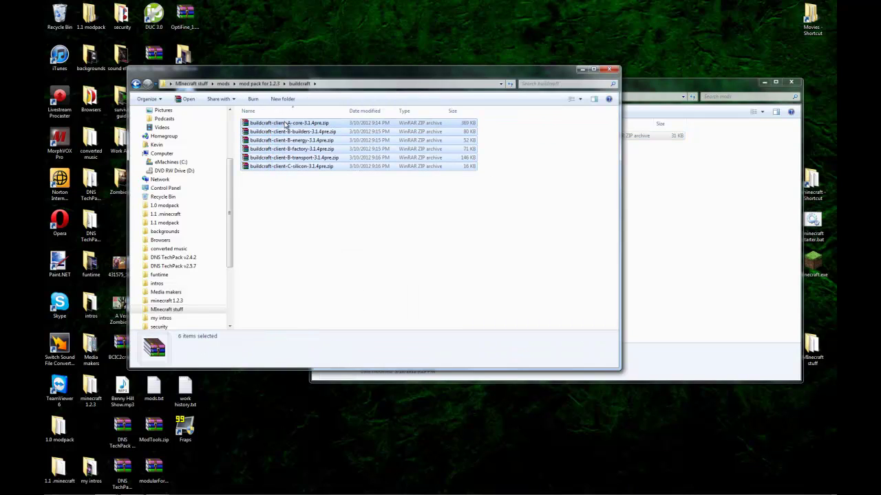
right_click(284, 122)
left_click(327, 264)
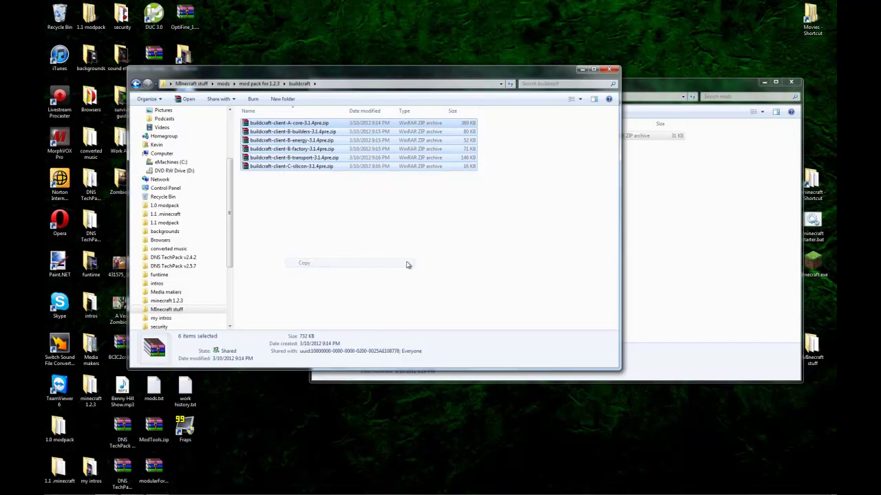
right_click(688, 252)
left_click(706, 306)
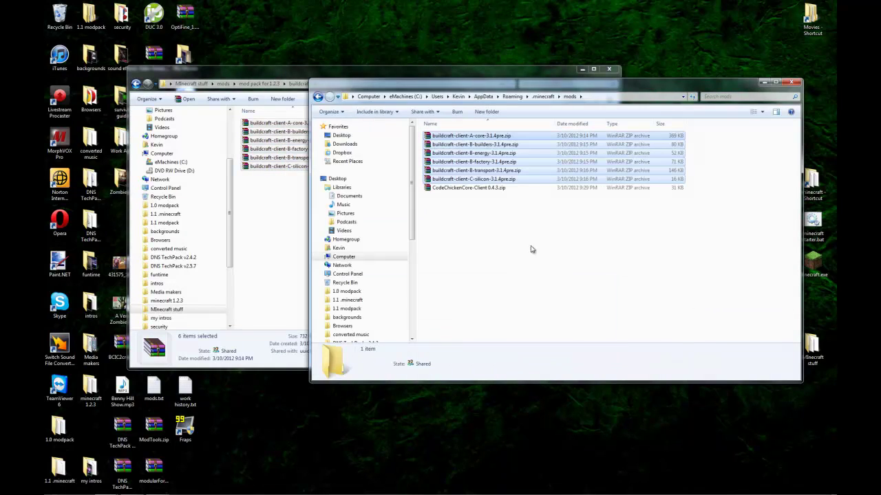
Step: Copy EE2ModV1.4.0.3.zip from the mods folder inside the mod pack's EE2ClientV1.4.0.3.zip into the .minecraft mods folder
left_click(304, 91)
left_click(270, 84)
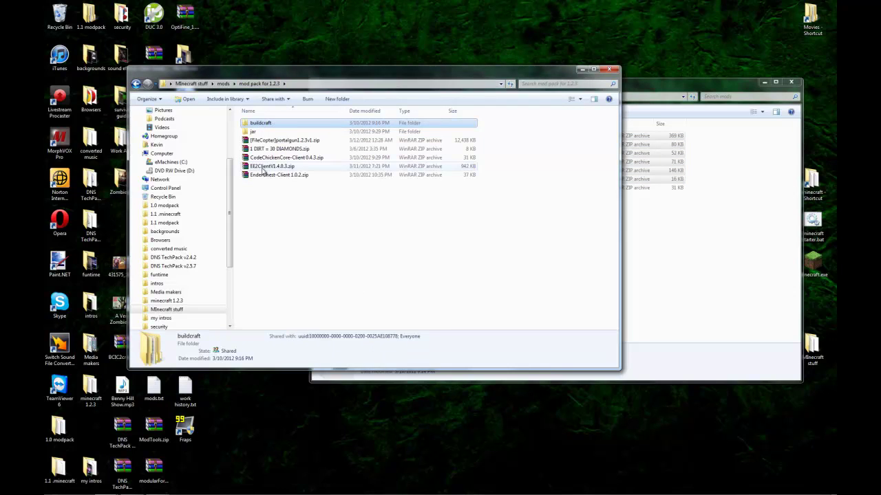
left_click(275, 168)
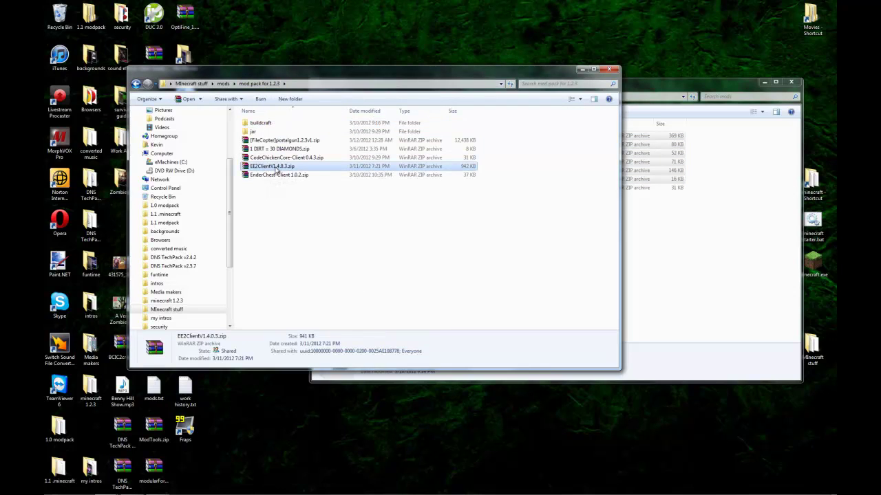
double_click(279, 169)
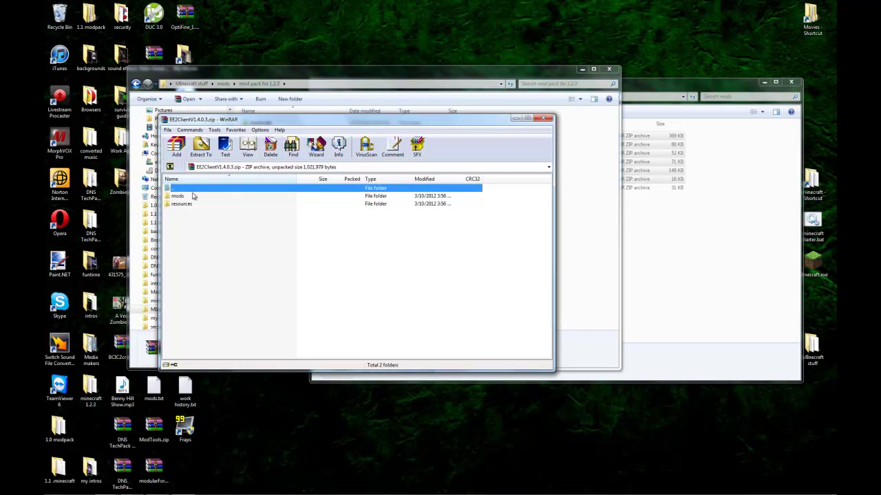
double_click(176, 197)
left_click(190, 198)
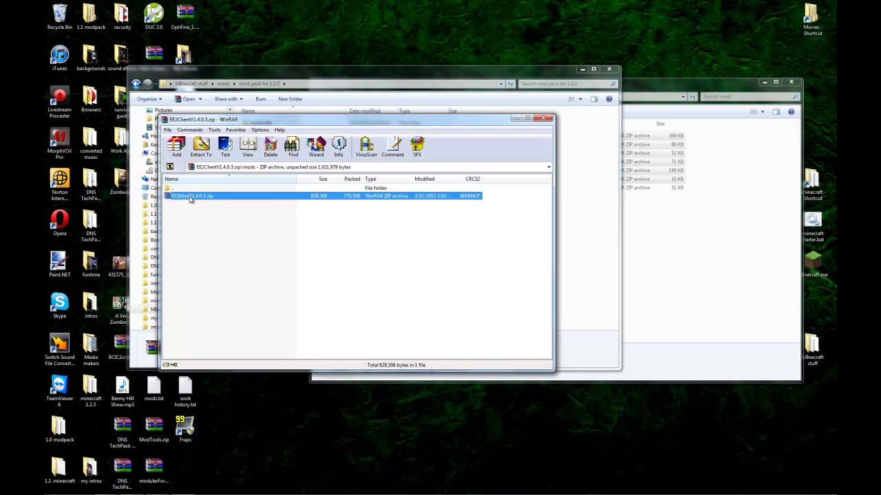
left_click_drag(651, 260, 646, 259)
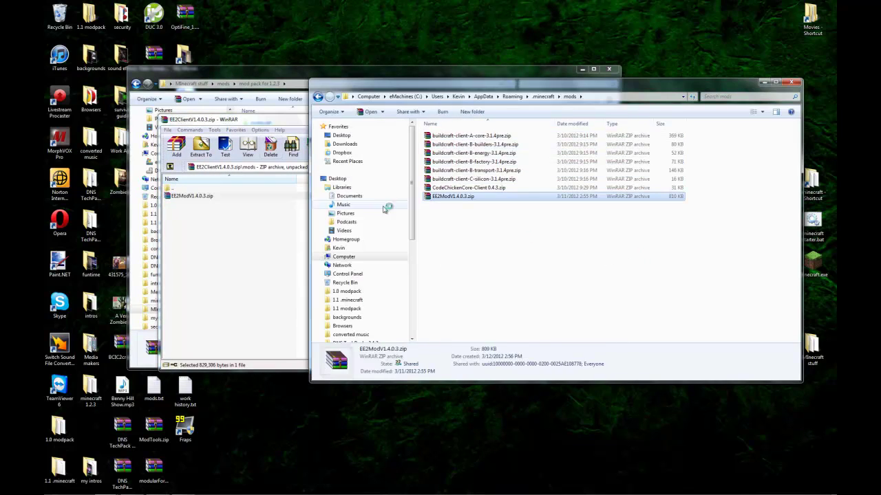
Step: Copy the resources folder from the EE2ClientV1.4.0.3.zip archive into .minecraft, merging it with the existing resources folder
left_click(169, 167)
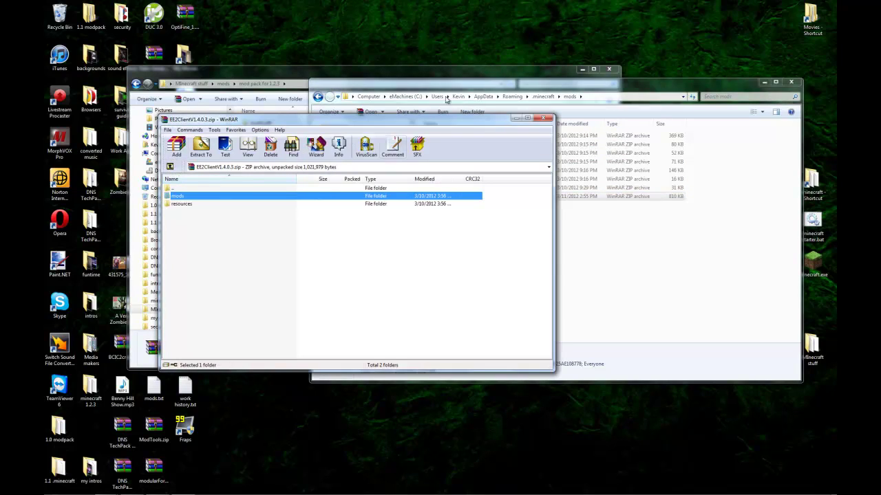
left_click(544, 97)
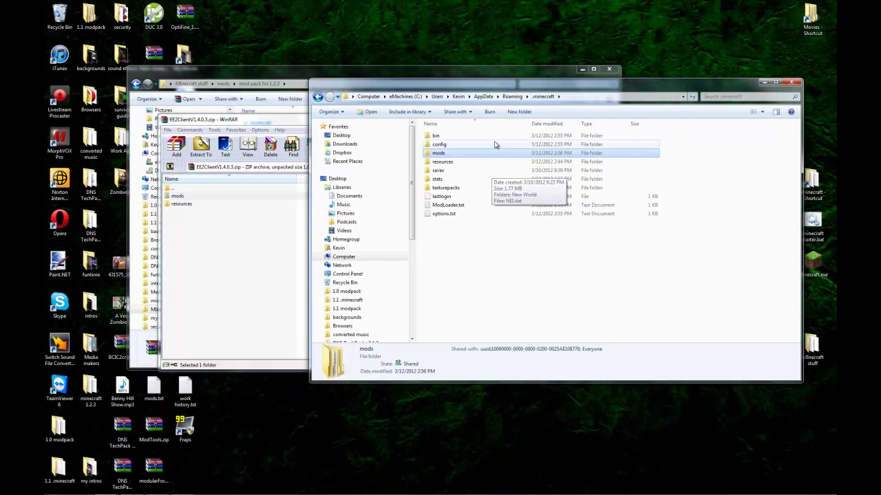
left_click(183, 205)
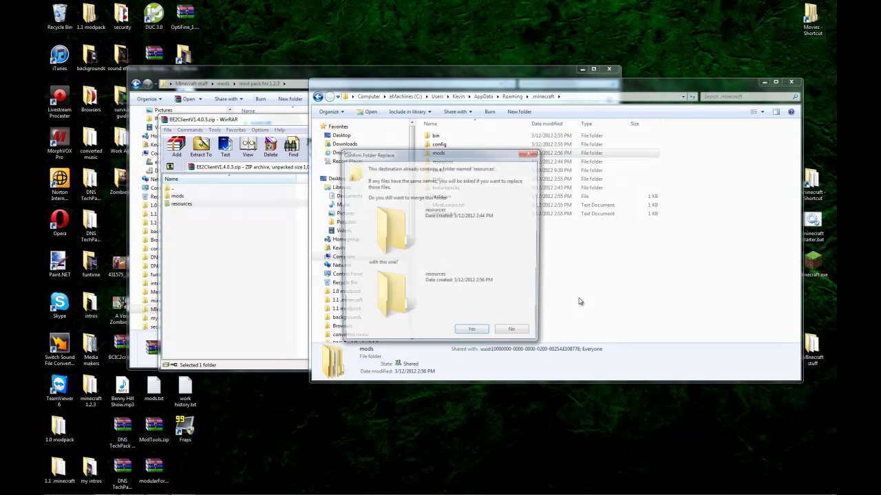
left_click(471, 334)
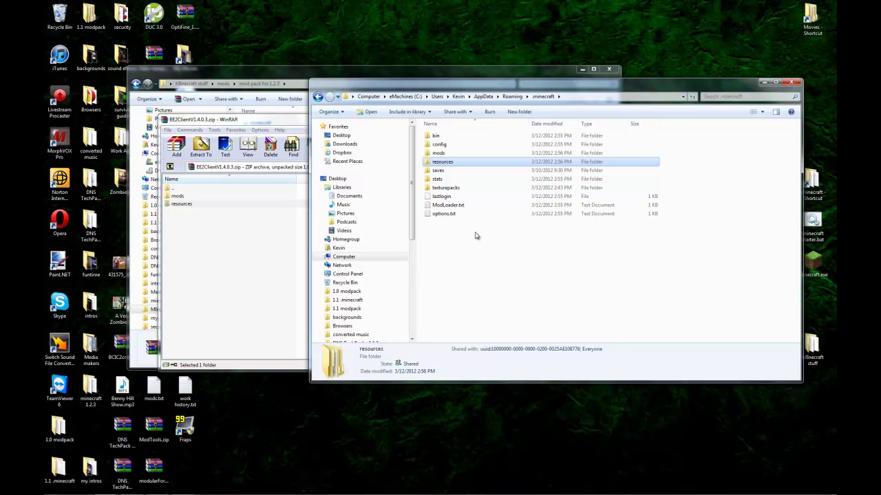
Step: Close the .minecraft folder window, the EE2 archive and the mod pack folder window
left_click(791, 82)
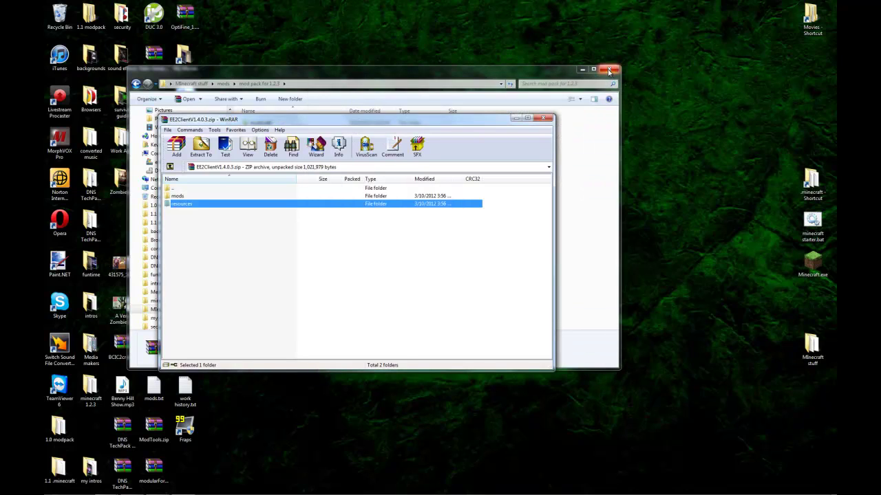
left_click(543, 119)
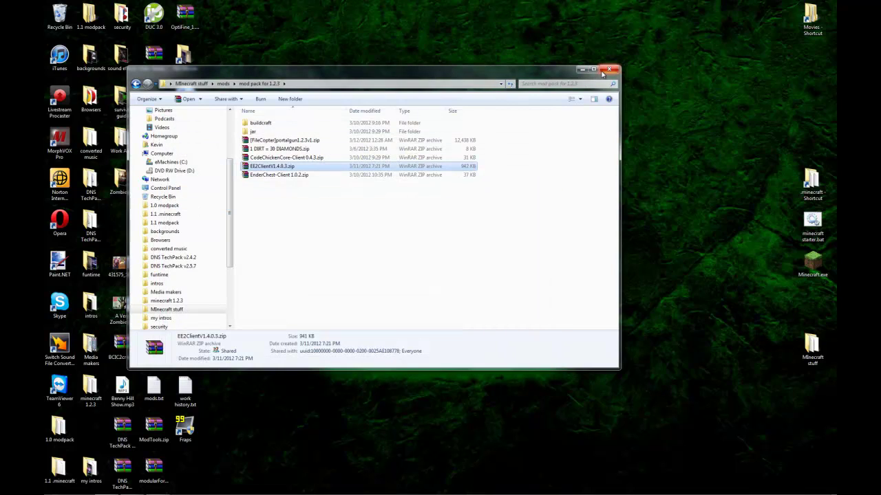
left_click(608, 71)
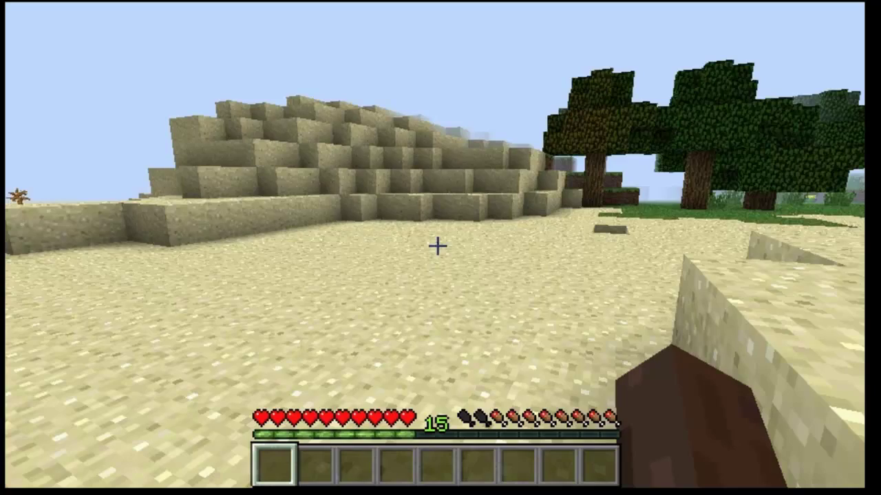
Step: In the Minecraft world, walk across the desert to a low sand ledge and mine six sand blocks
key("w")
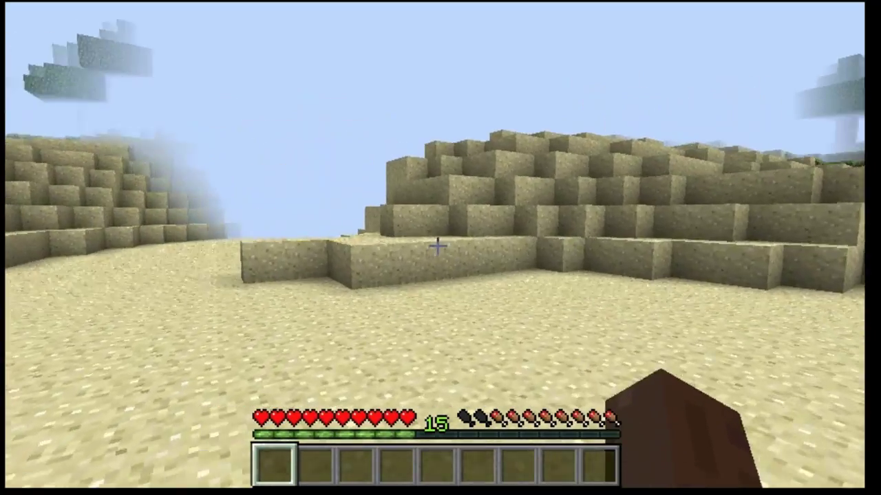
key("w")
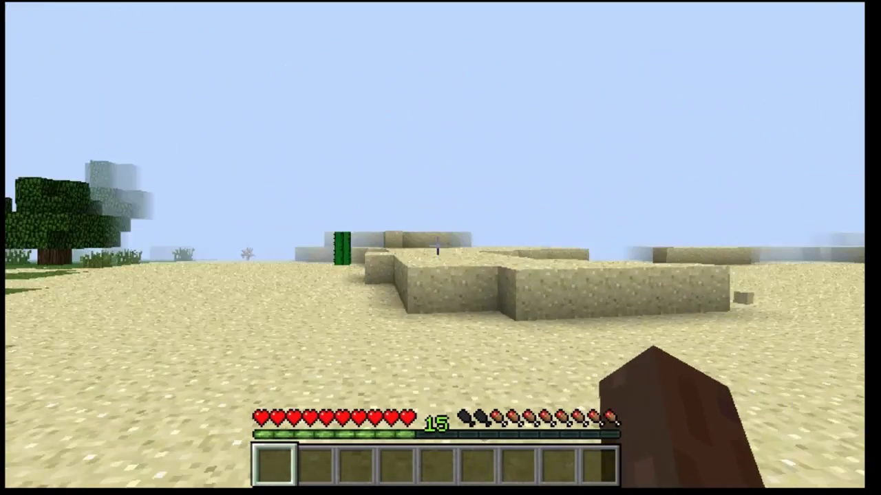
key("w")
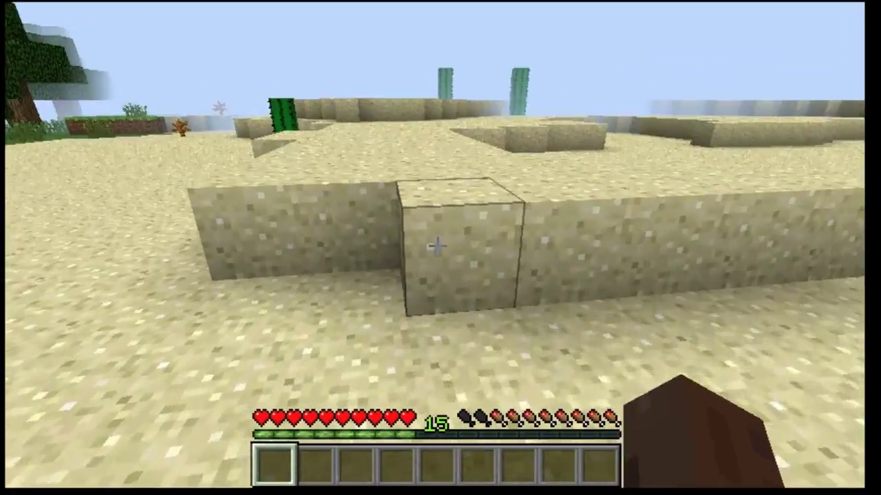
left_click_drag(438, 246, 437, 245)
Step: Take a Quarry from page 3 of the inventory screen's item list
key("e")
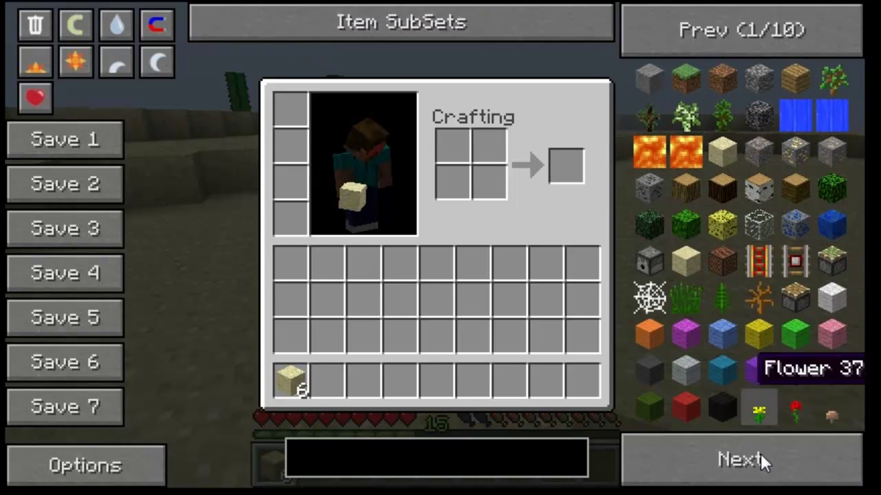
left_click(766, 474)
left_click(766, 474)
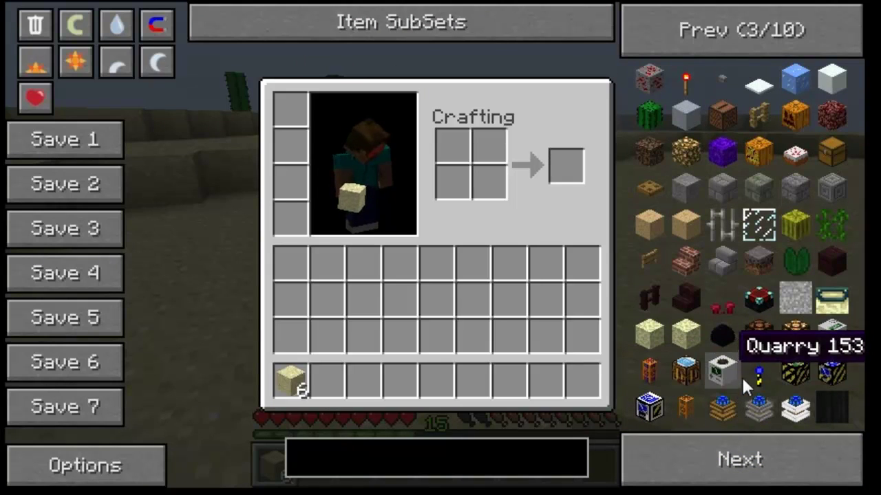
left_click(719, 369)
Step: Take a Collector MK3, a dark red-topped relay, an Energy Condenser and a diamond from page 4 of the item list
left_click(709, 459)
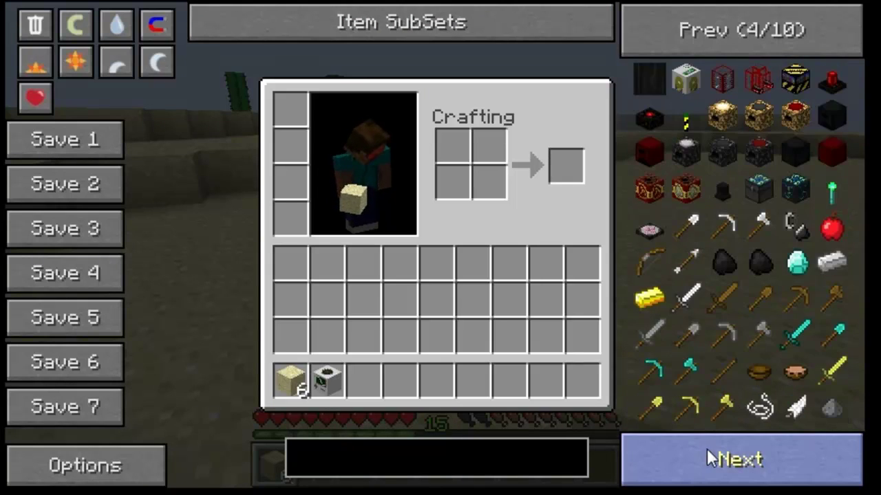
left_click(787, 118)
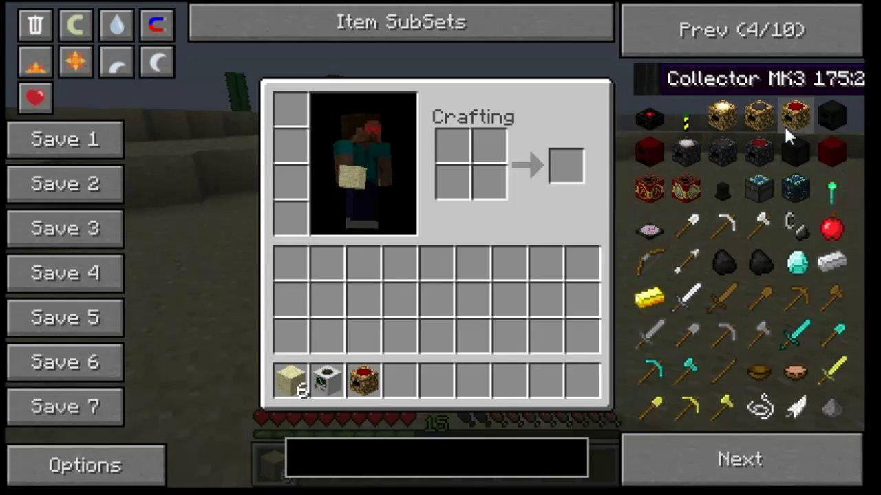
left_click(791, 148)
left_click(792, 187)
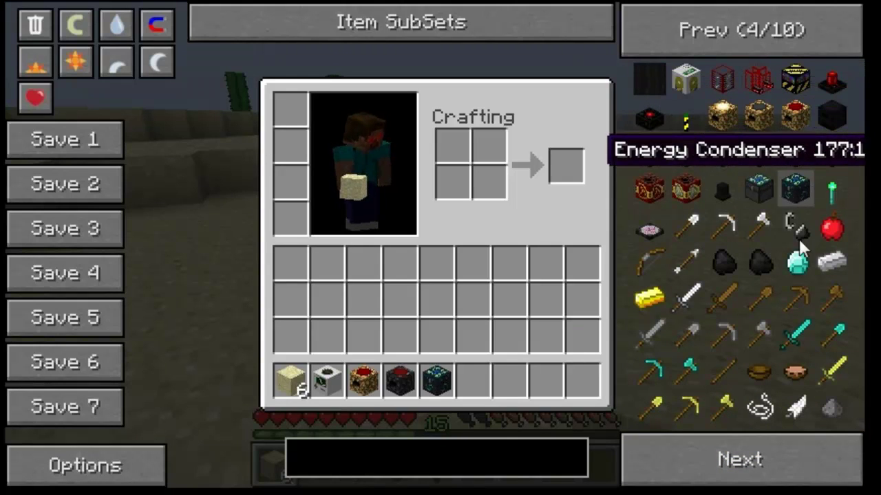
left_click(804, 266)
key("e")
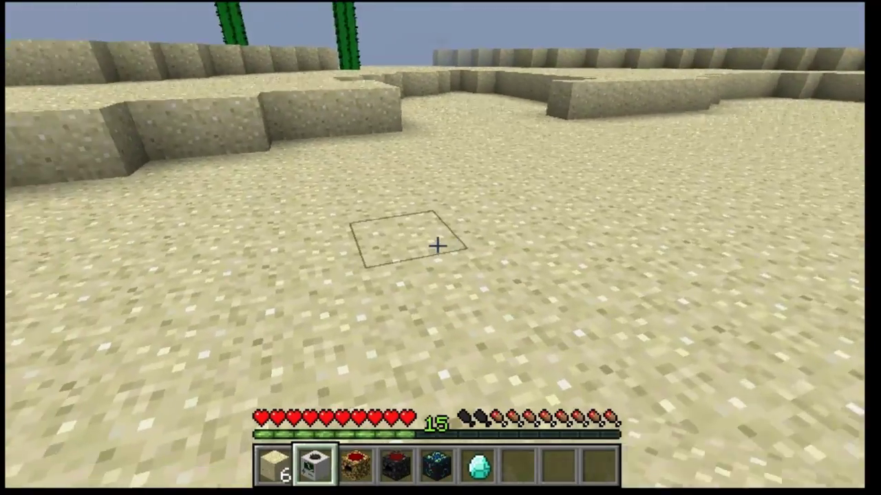
Step: Place the Quarry on the sand and turn Creative Mode on
key("2")
right_click(439, 246)
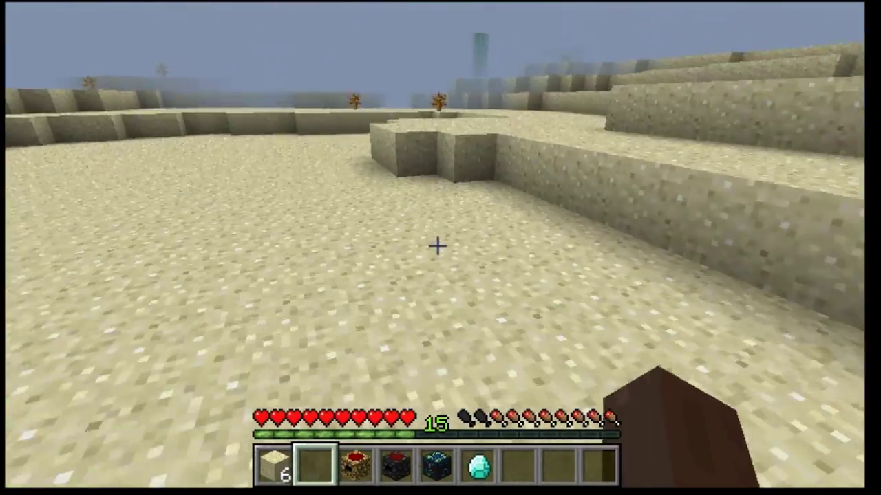
key("3")
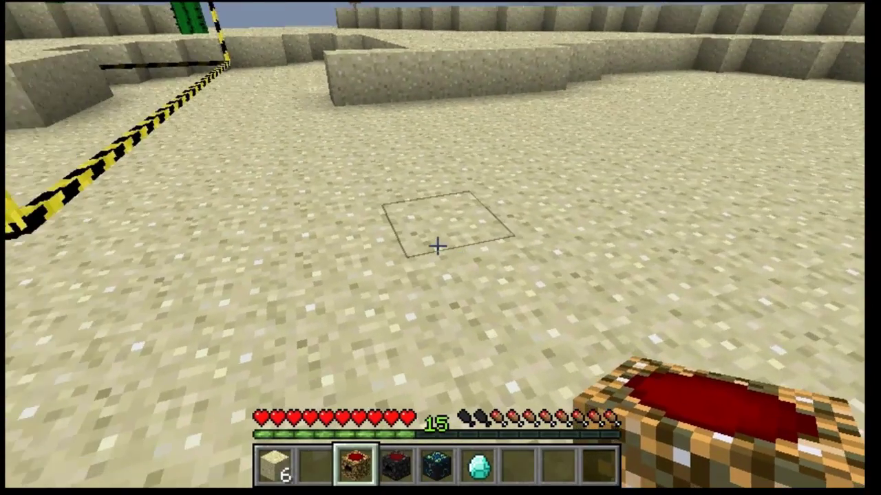
key("e")
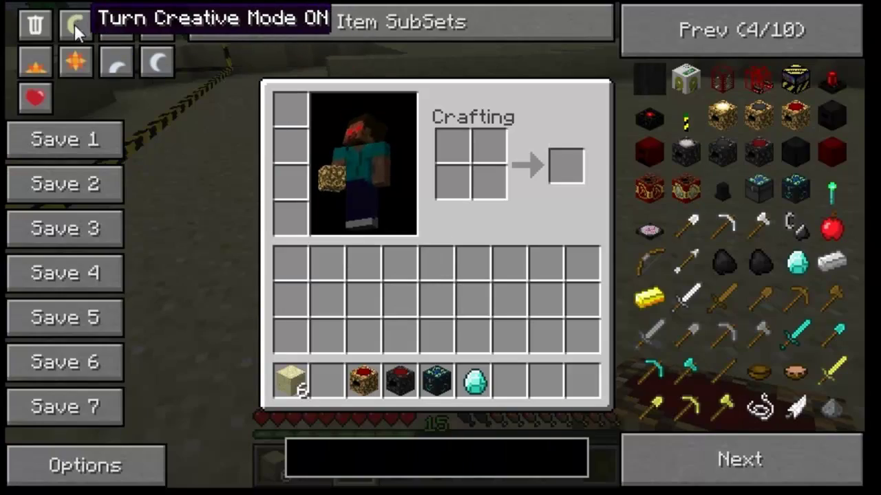
key("e")
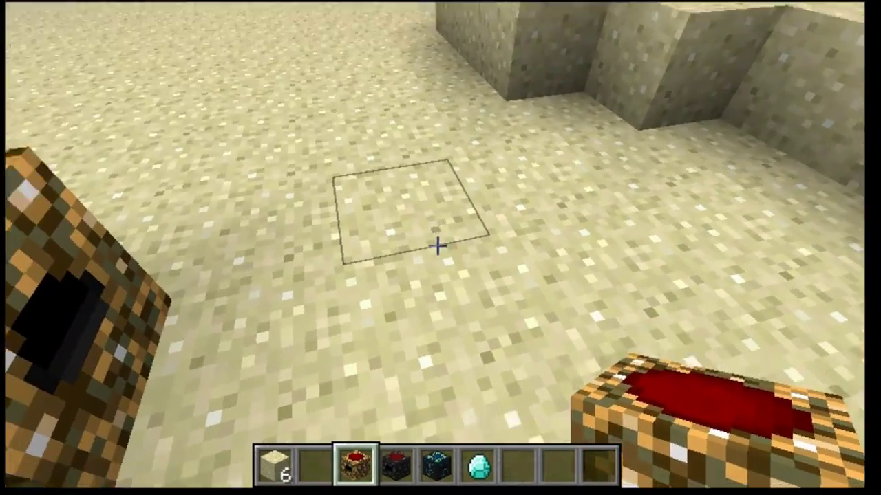
Step: Place three Collector MK3 blocks around one empty spot, put the relay in that spot and stack a fourth collector on top of it
right_click(438, 246)
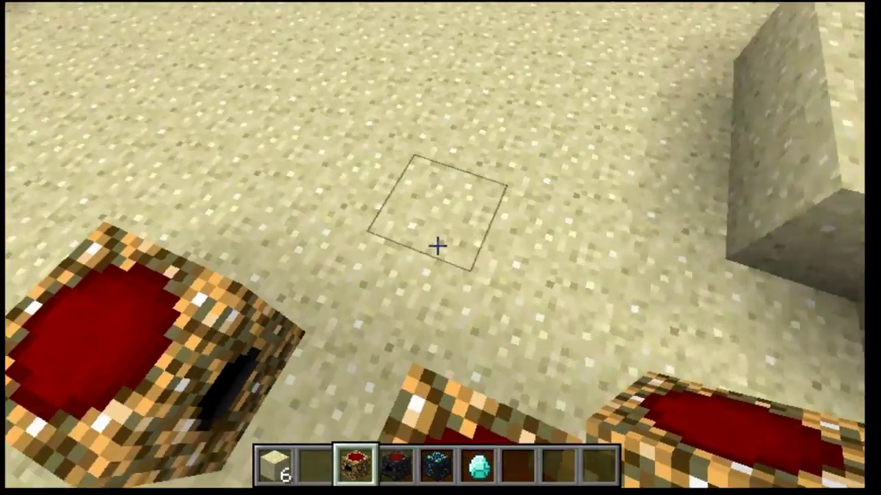
right_click(437, 246)
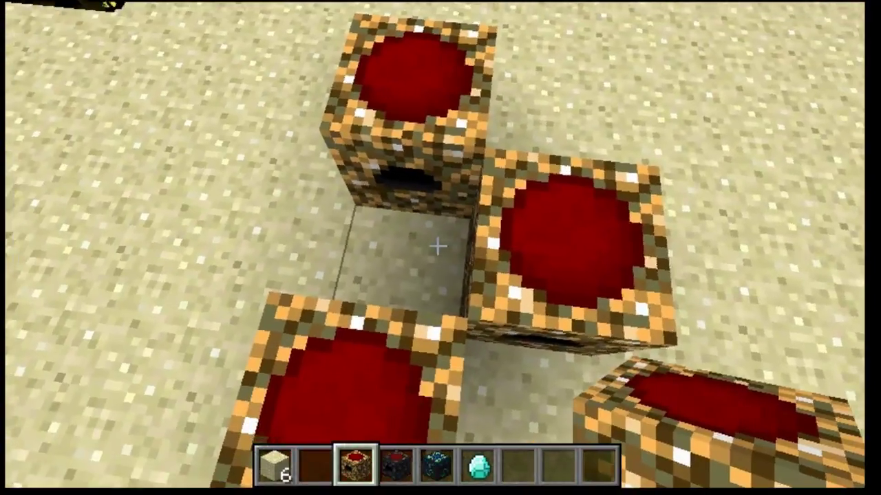
scroll(438, 245, "down", 1)
right_click(437, 245)
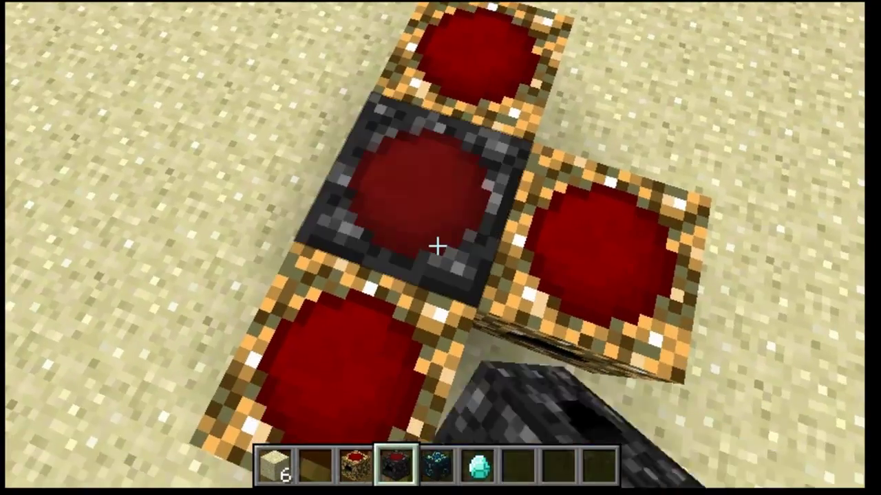
scroll(437, 245, "up", 1)
right_click(438, 245)
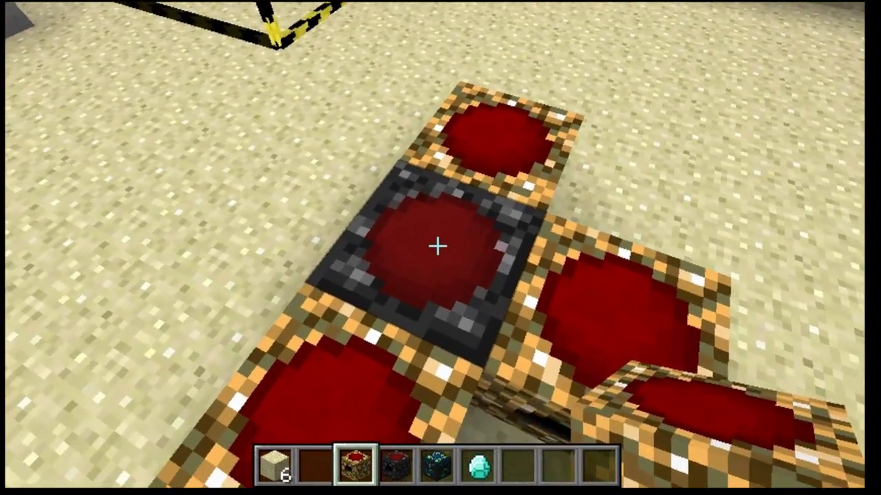
right_click(437, 246)
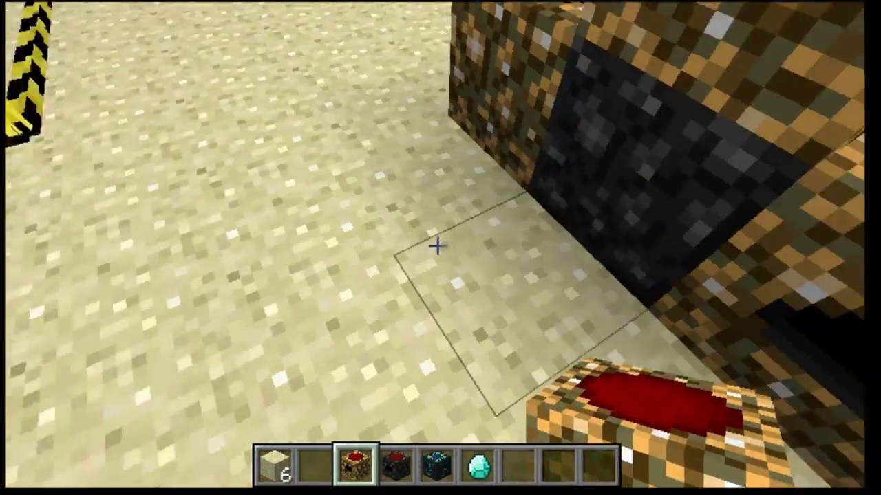
Step: Place the Energy Condenser against the relay's open side and put the diamond in its target slot
scroll(438, 246, "down", 2)
right_click(437, 245)
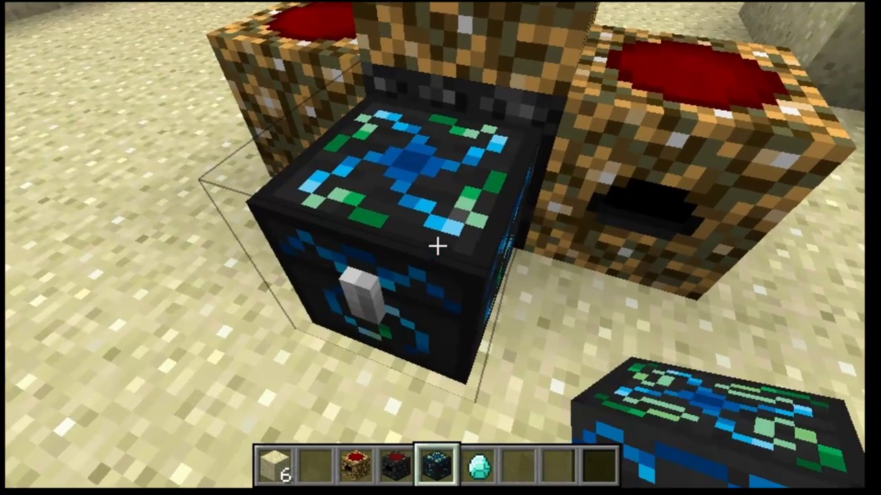
right_click(438, 246)
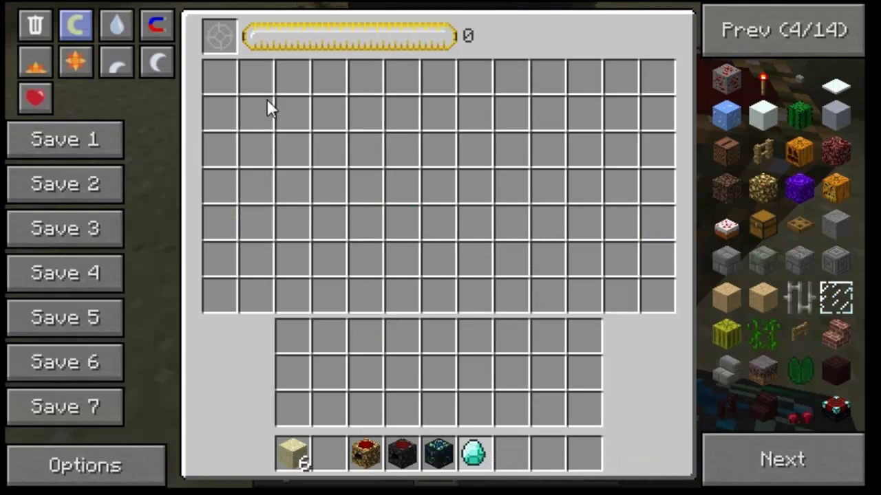
key("6")
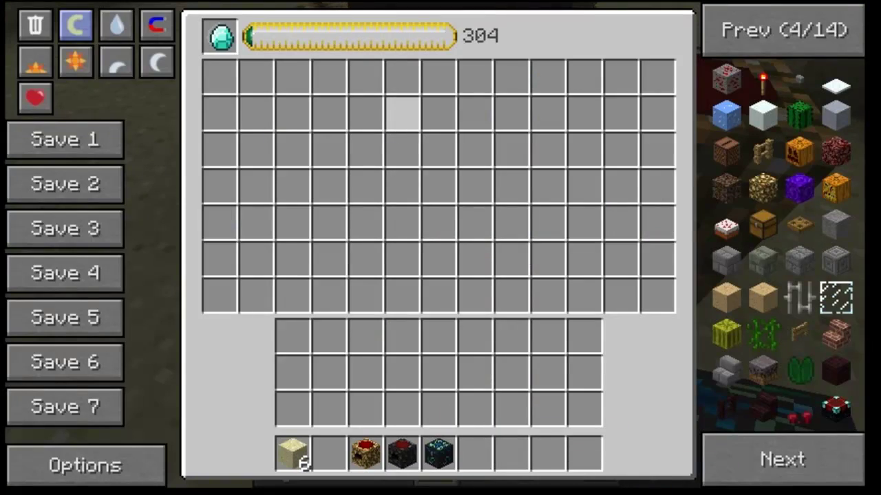
key("Escape")
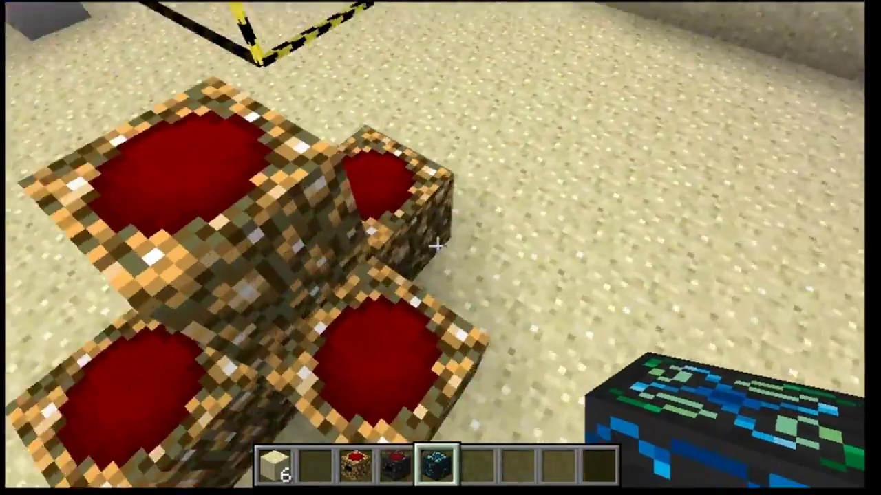
right_click(438, 244)
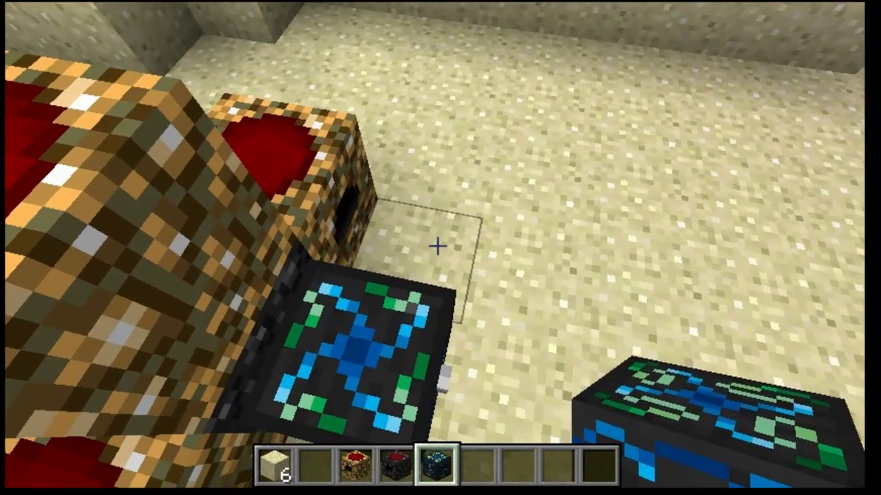
Step: Place a second red-topped relay against one free side of the Energy Condenser and add a Collector MK3 beside that relay
scroll(438, 244, "up", 1)
right_click(438, 244)
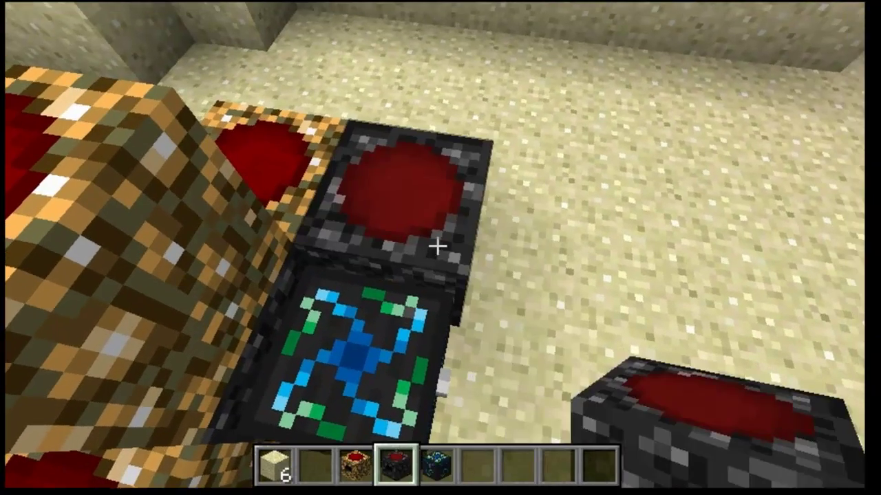
scroll(438, 245, "up", 1)
right_click(438, 245)
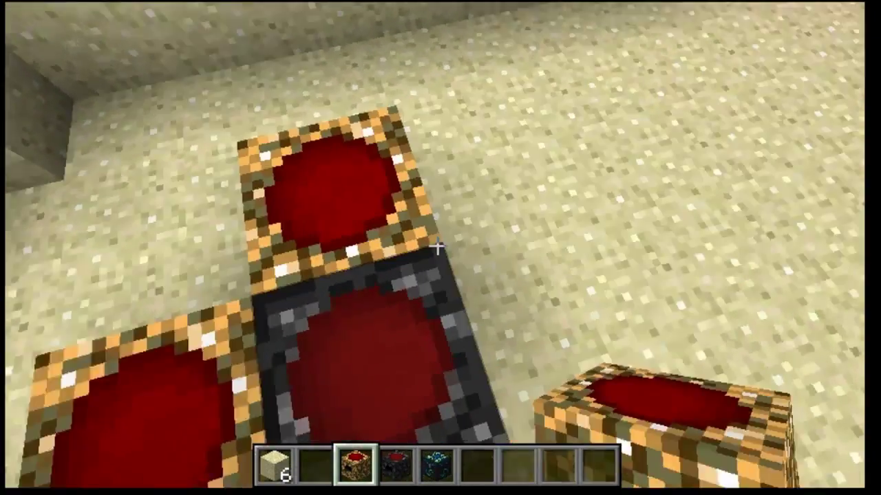
Step: Place a third relay on the condenser's opposite side, surround its open sides with Collector MK3 blocks and stack another collector on top
scroll(437, 245, "down", 1)
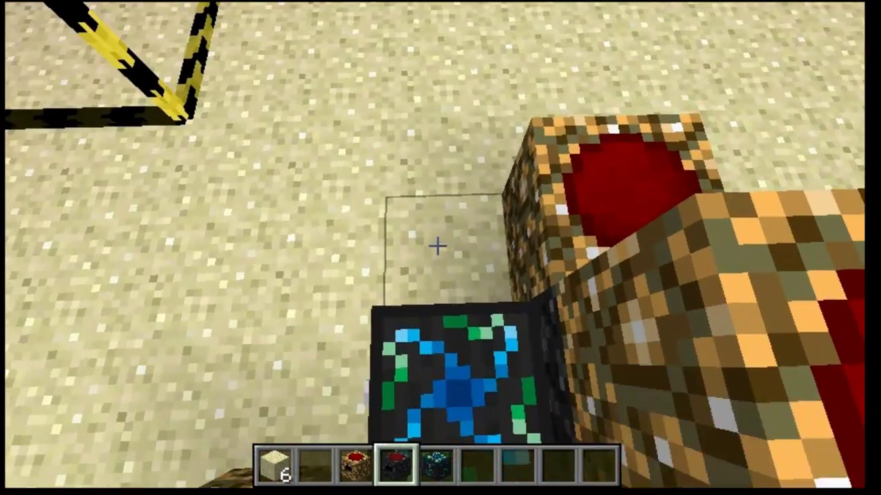
right_click(438, 245)
scroll(437, 245, "up", 1)
right_click(438, 245)
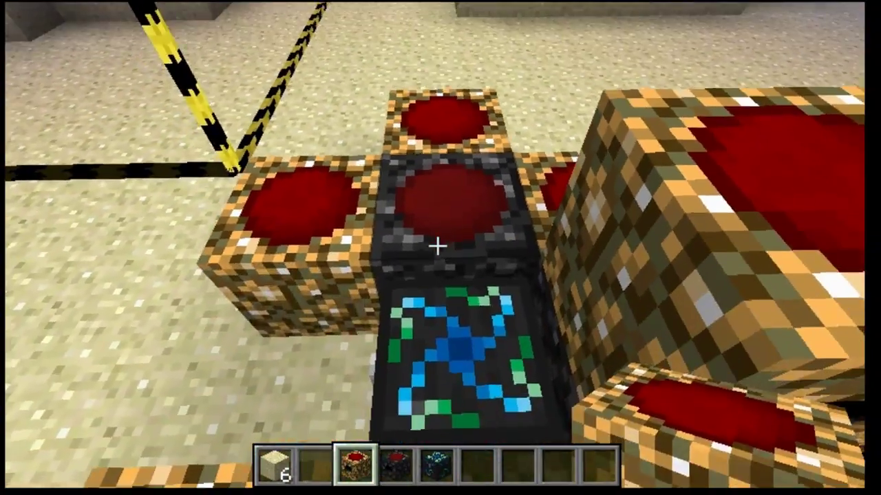
right_click(438, 245)
left_click(438, 245)
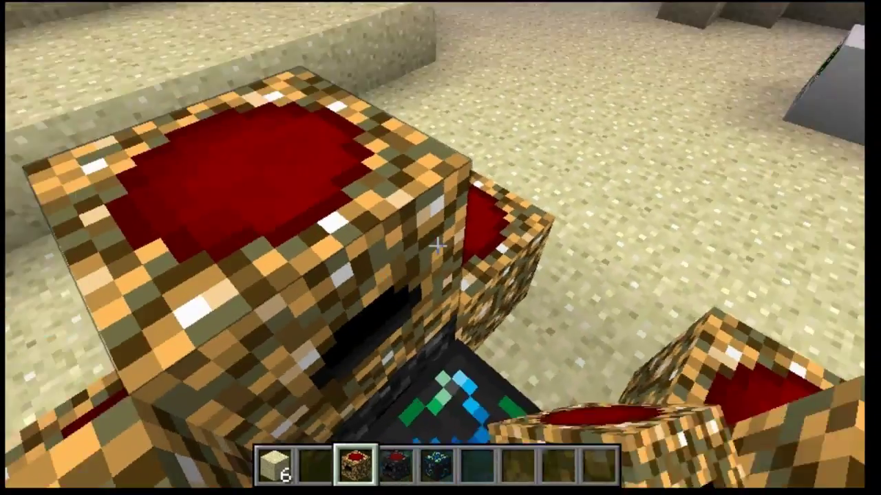
Step: Check the Energy Condenser's energy progress and its storage for produced diamonds, inspecting the surrounding collectors and relays between checks
key("e")
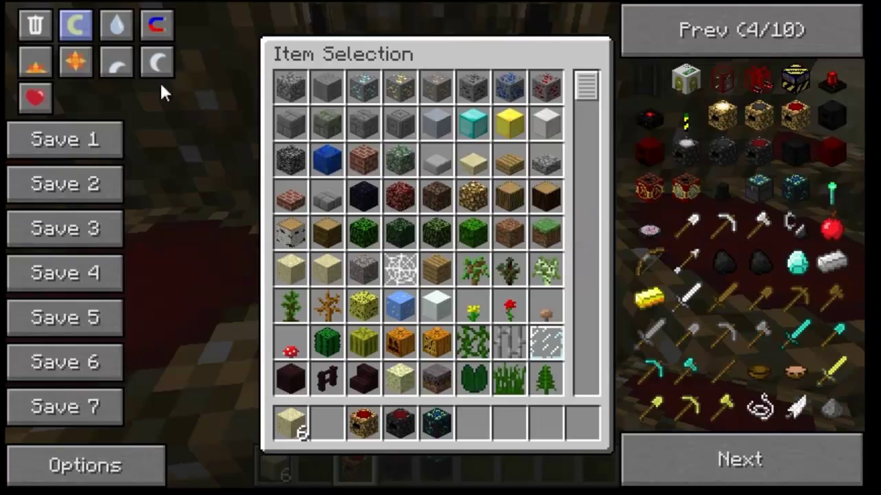
key("e")
right_click(438, 245)
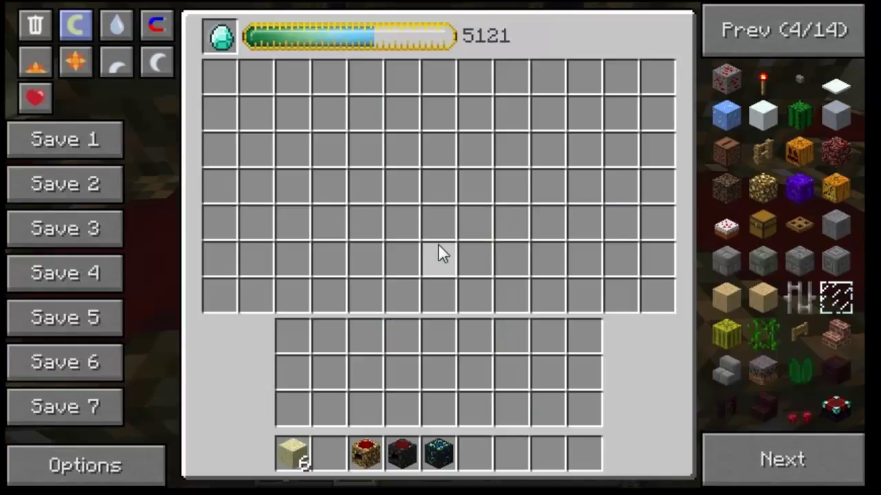
key("e")
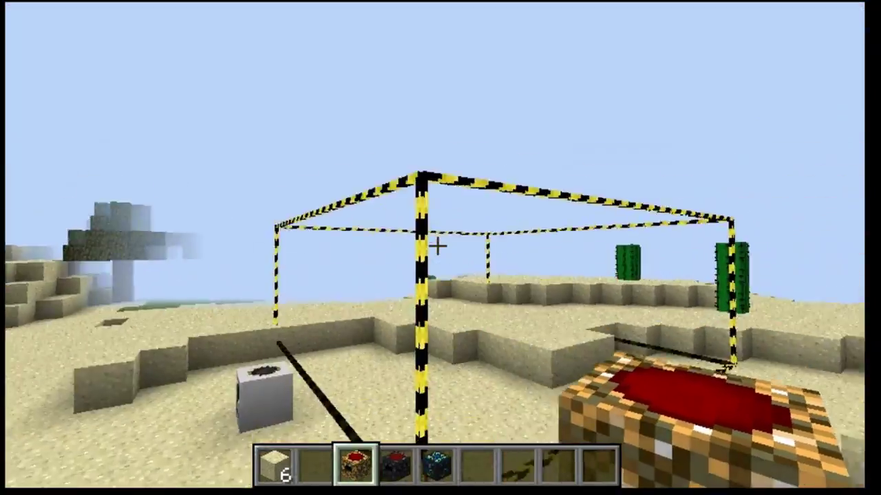
scroll(437, 245, "down", 1)
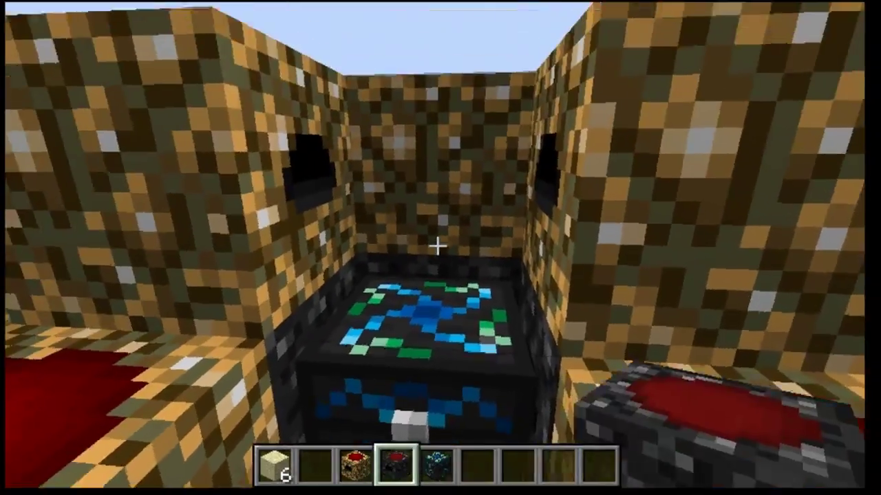
scroll(438, 245, "up", 1)
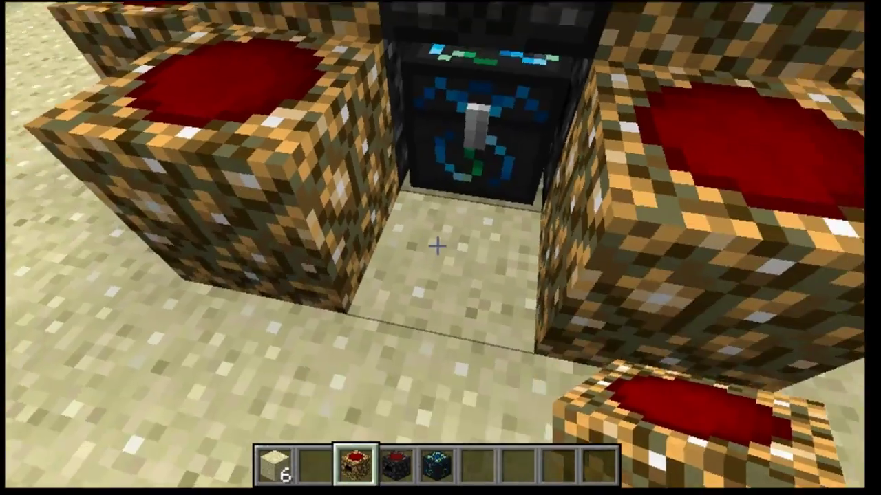
right_click(437, 245)
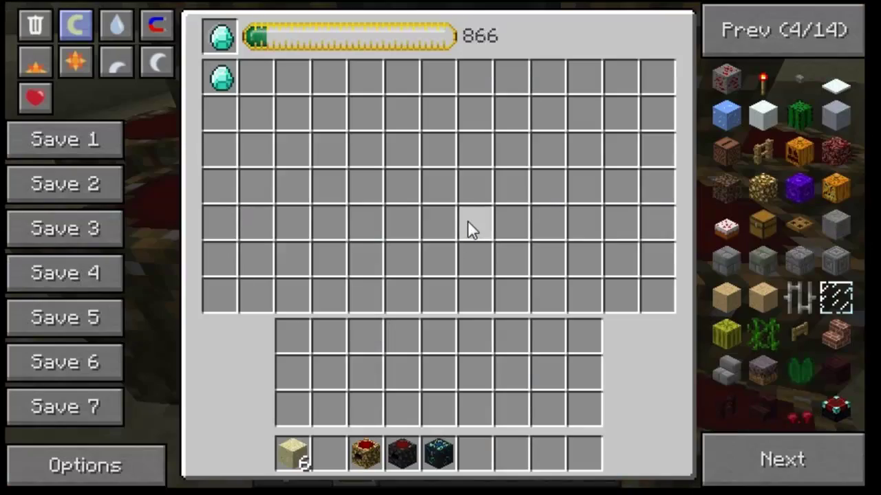
key("Escape")
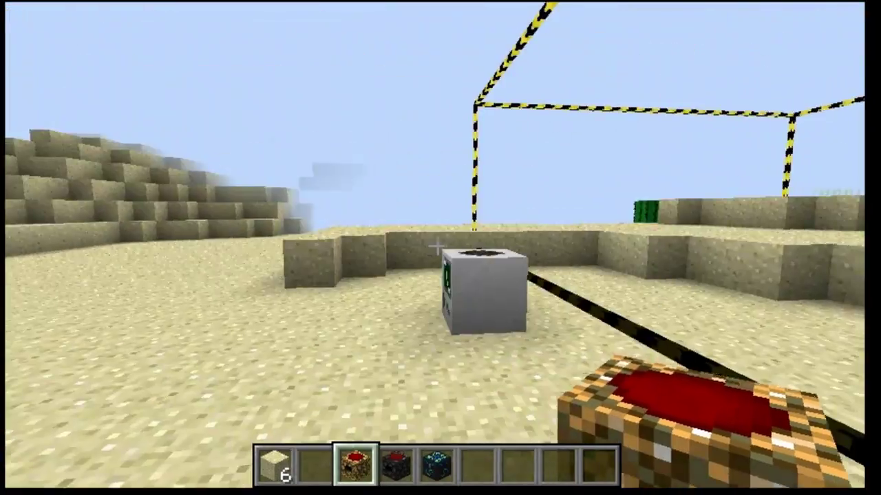